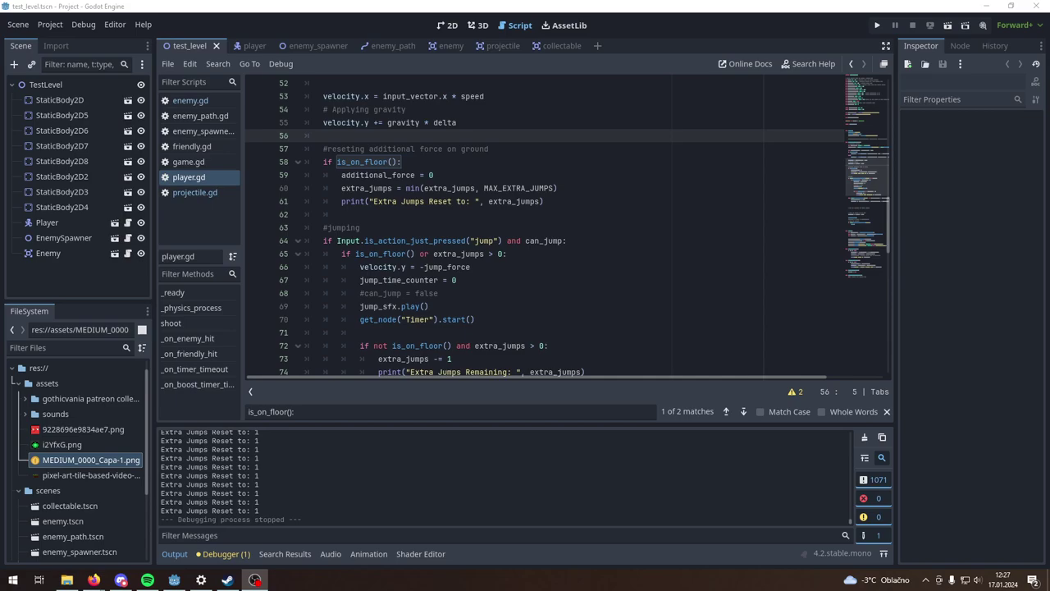
Step: Scroll through player.gd's jump and hit code, then switch to the enemy scene's enemy.gd
left_click(251, 45)
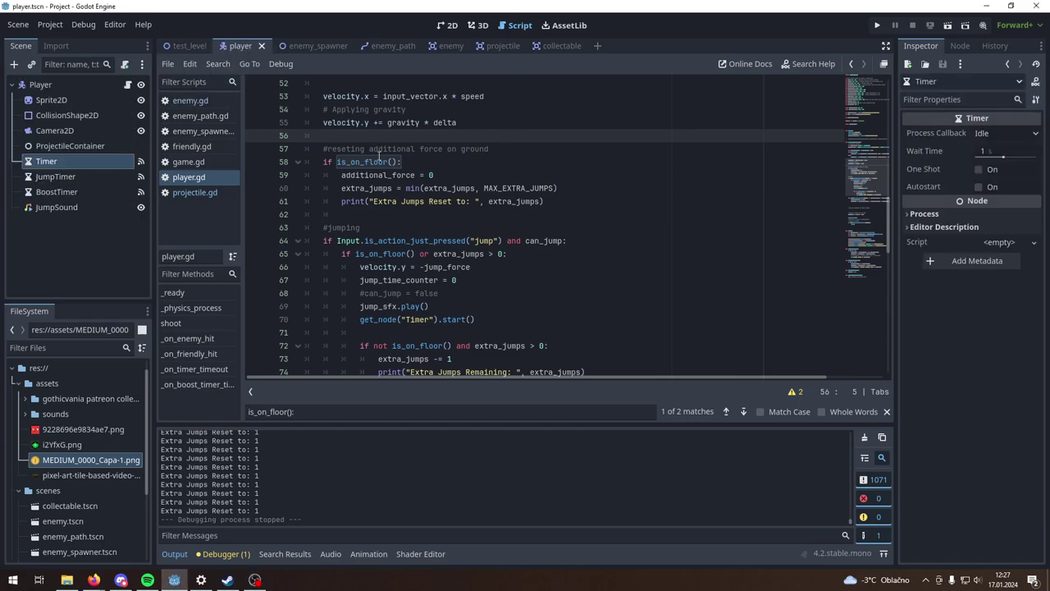
scroll(429, 209, "down", 4)
scroll(429, 208, "down", 5)
scroll(430, 208, "down", 1)
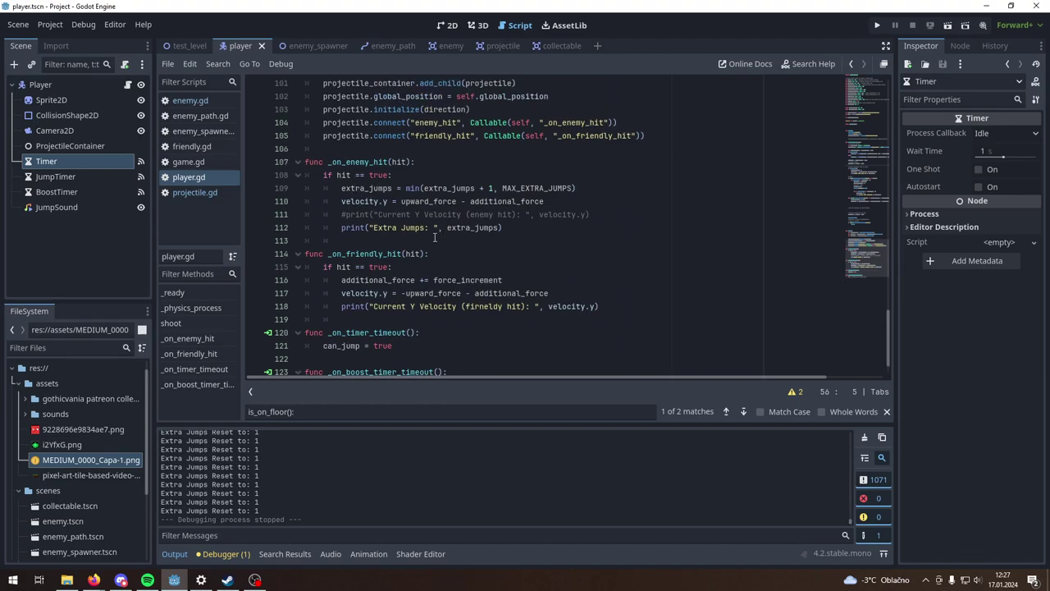
scroll(437, 238, "up", 2)
scroll(435, 238, "down", 2)
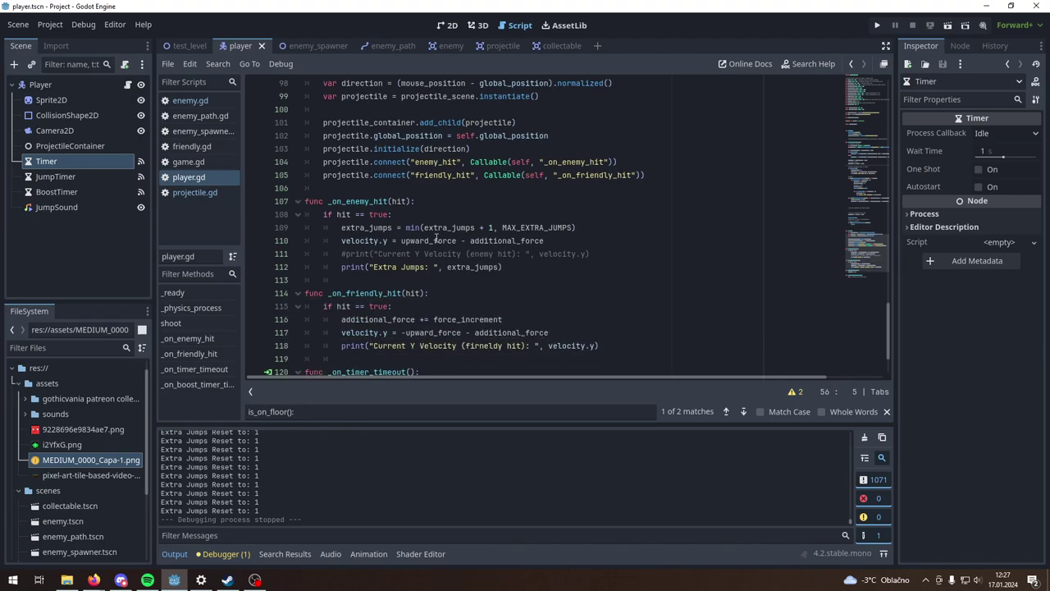
left_click(441, 49)
scroll(447, 254, "up", 1)
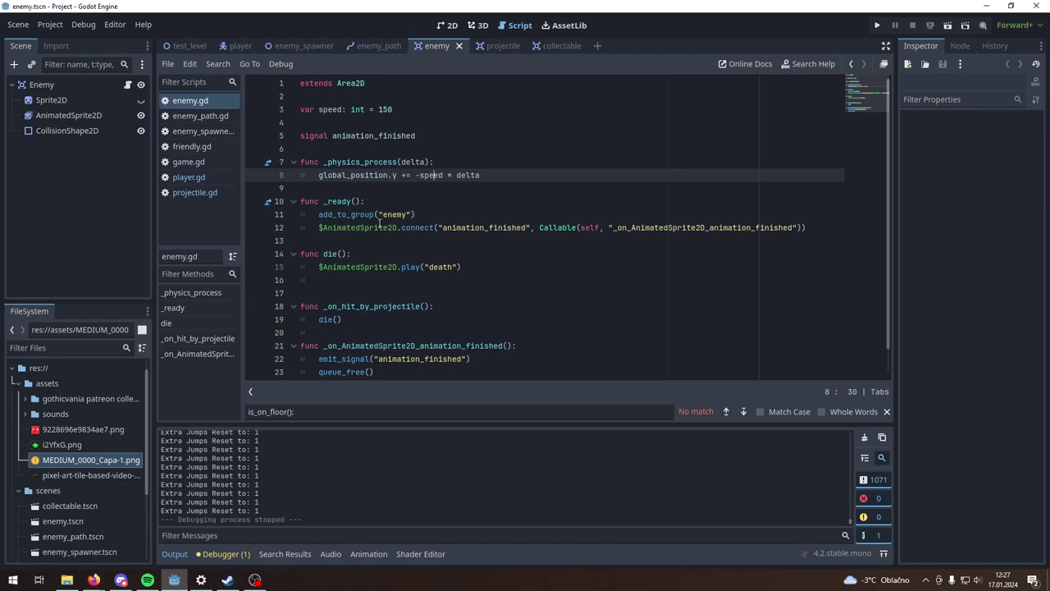
Step: Highlight the signal connection on enemy.gd line 12, then review player.gd's hit handlers
left_click_drag(377, 227, 498, 227)
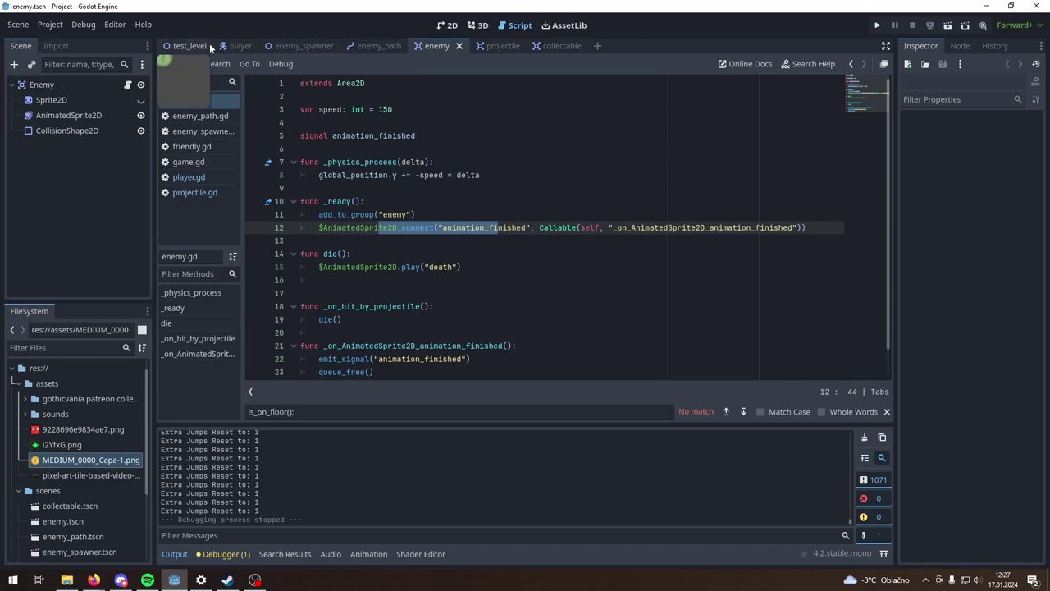
left_click(236, 45)
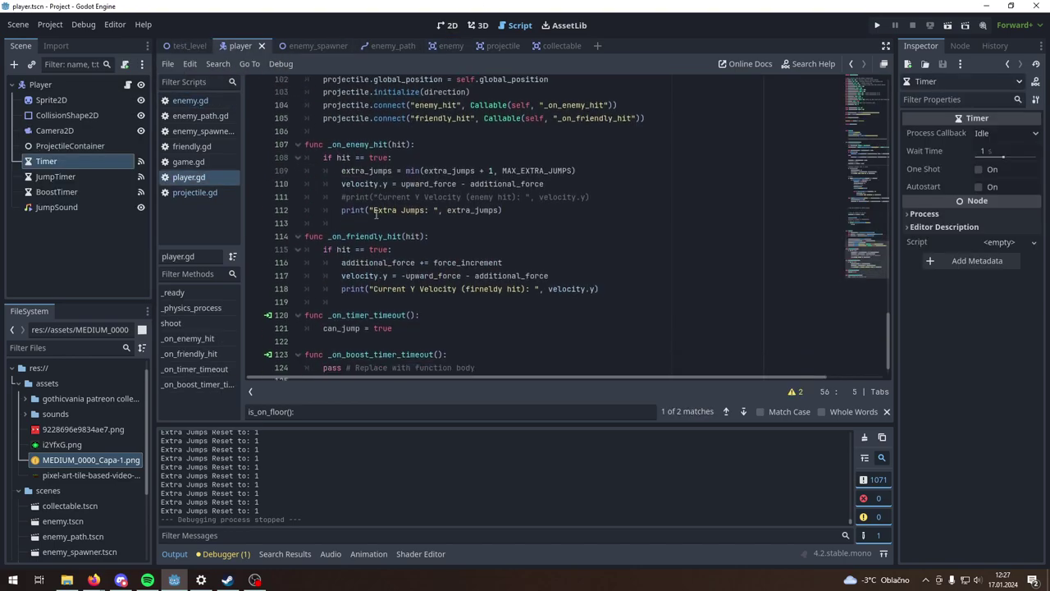
scroll(375, 213, "down", 1)
scroll(375, 214, "up", 2)
scroll(375, 213, "up", 2)
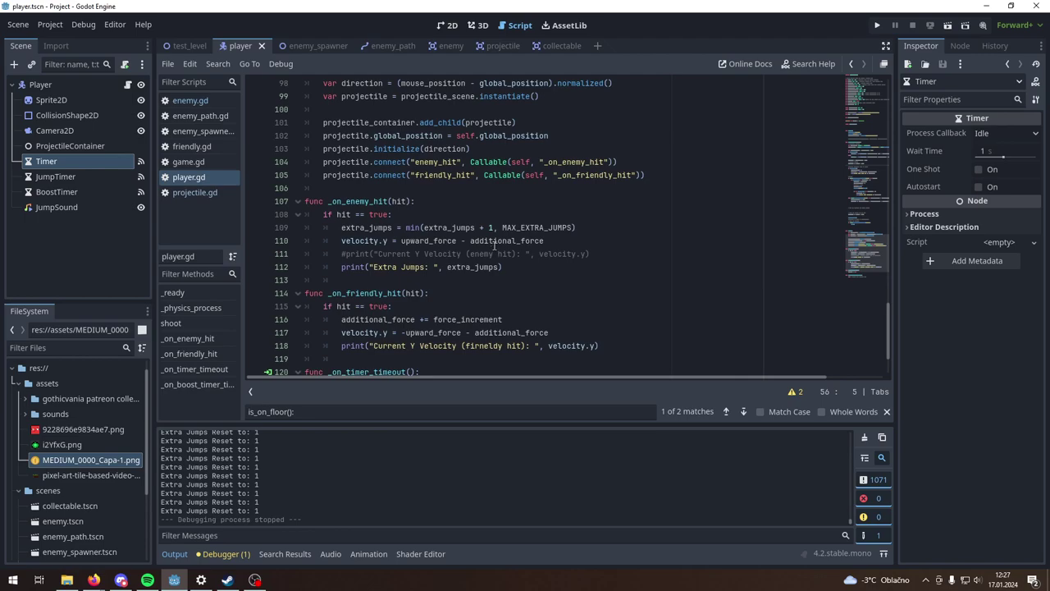
scroll(495, 244, "down", 1)
scroll(495, 246, "down", 1)
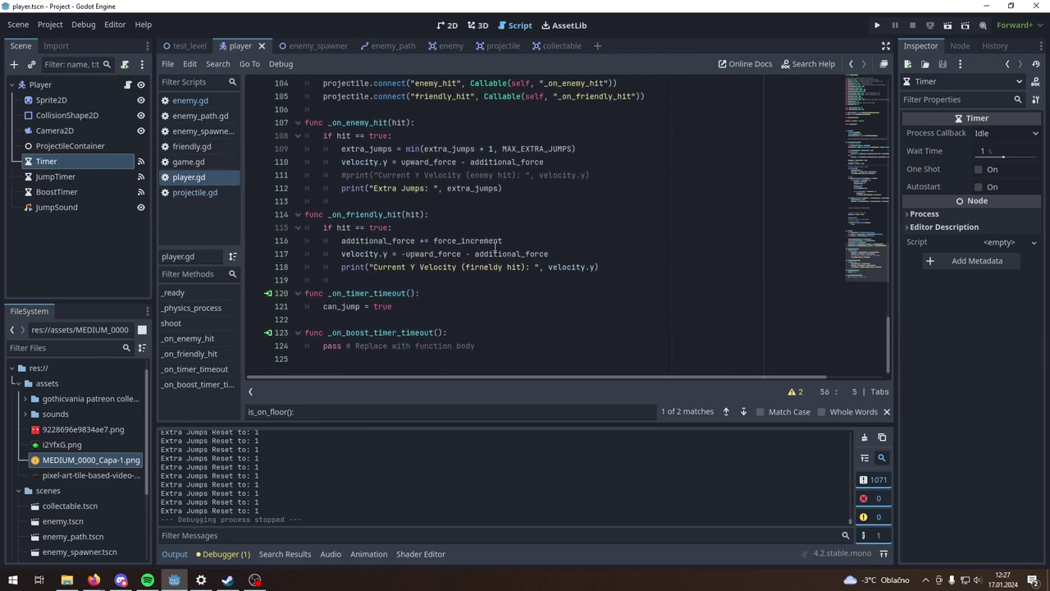
scroll(495, 247, "up", 1)
scroll(494, 246, "up", 1)
scroll(495, 245, "up", 2)
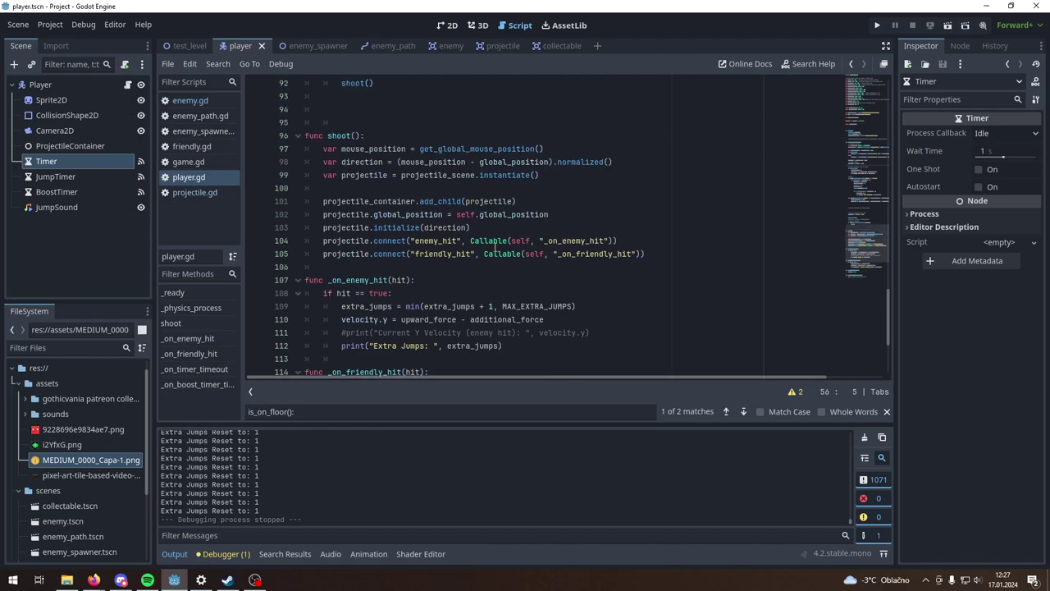
Step: Scroll back to the top of player.gd and switch to projectile.gd
scroll(496, 246, "down", 2)
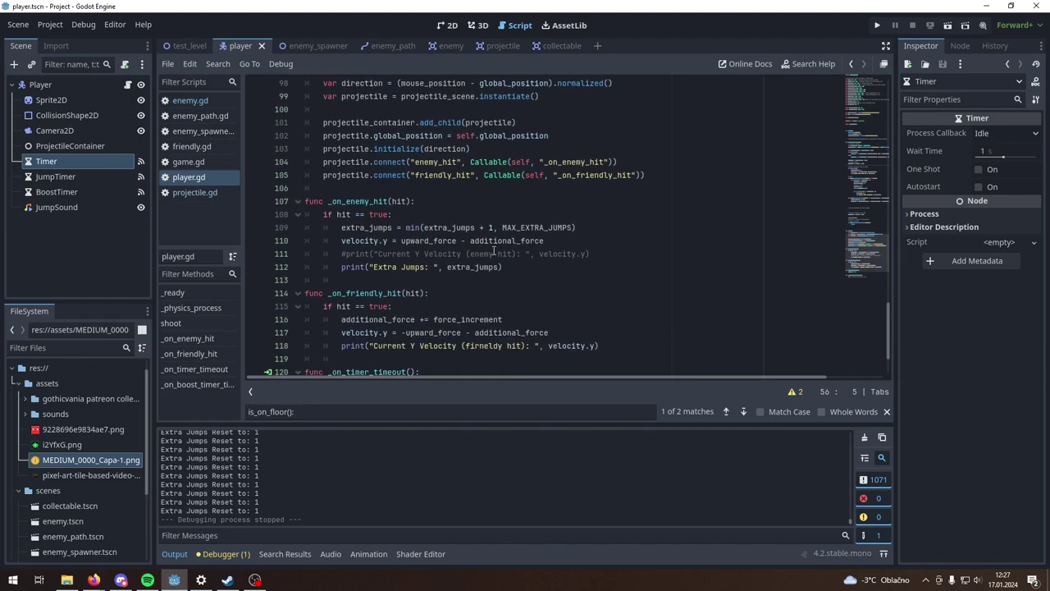
scroll(494, 250, "up", 1)
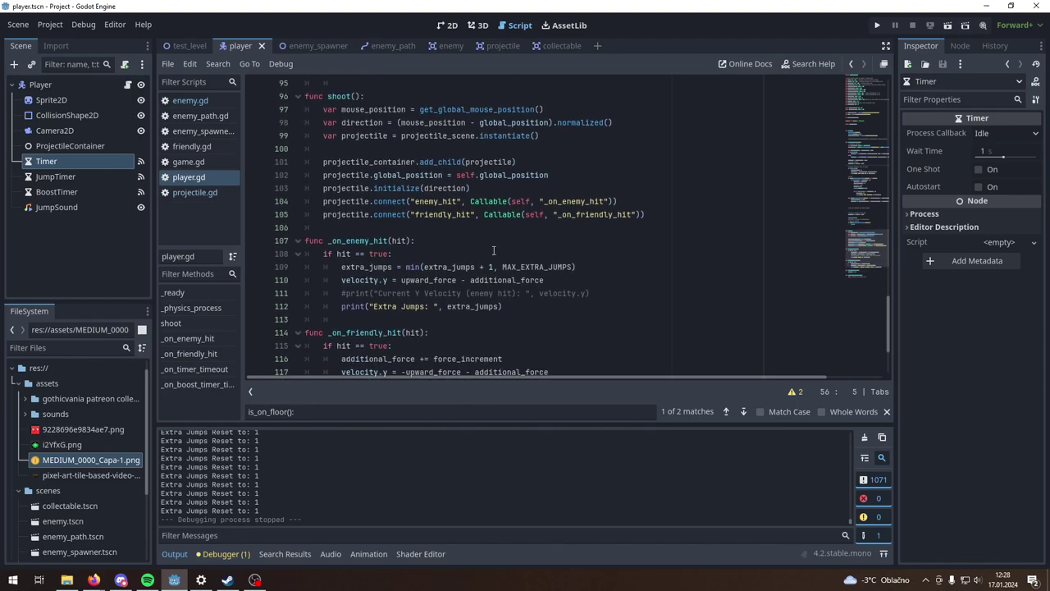
scroll(493, 250, "up", 1)
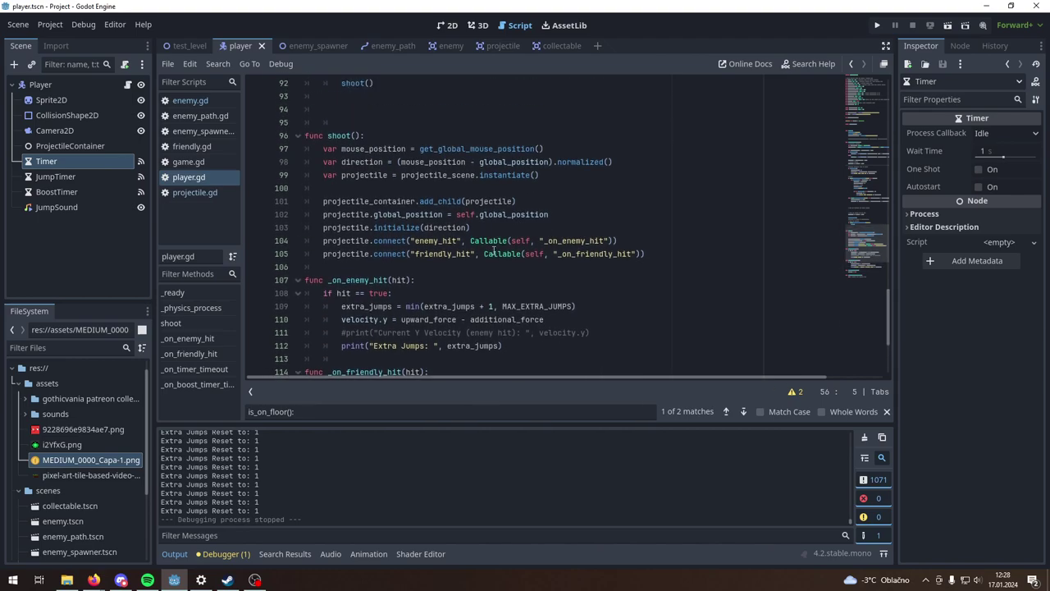
scroll(493, 250, "up", 5)
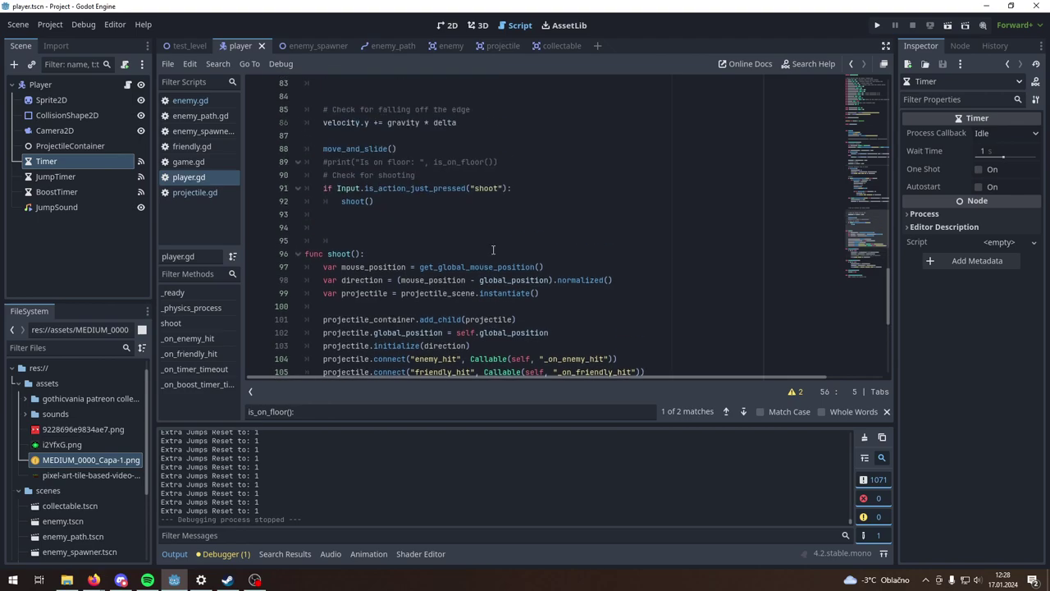
scroll(493, 250, "up", 1)
scroll(491, 249, "up", 4)
scroll(489, 248, "up", 2)
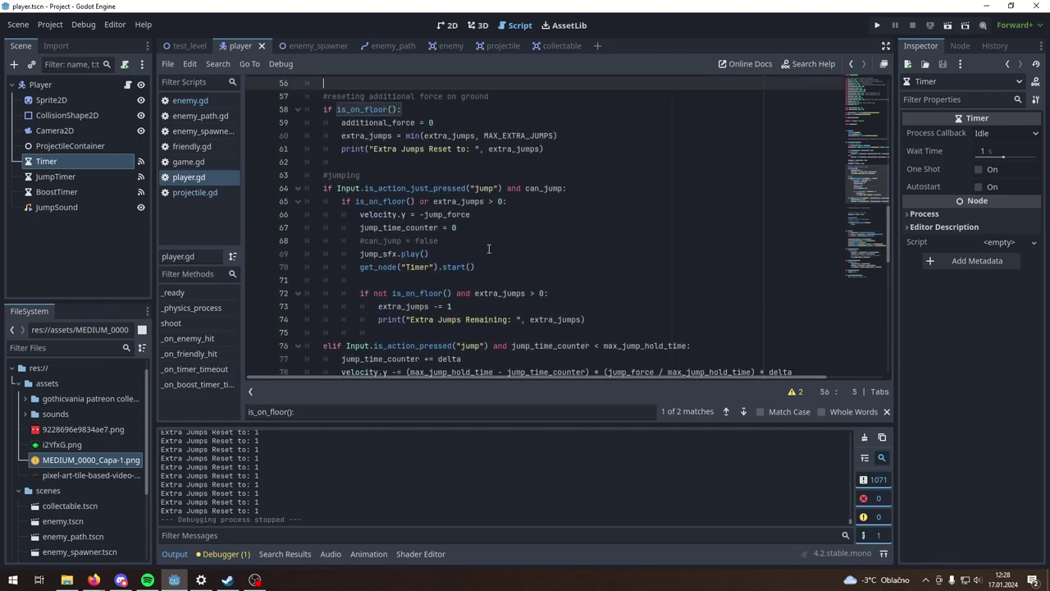
left_click(500, 46)
Step: Place the cursor on projectile.gd line 19, clear enemy.gd's line-12 selection, and switch to test_level
left_click(518, 267)
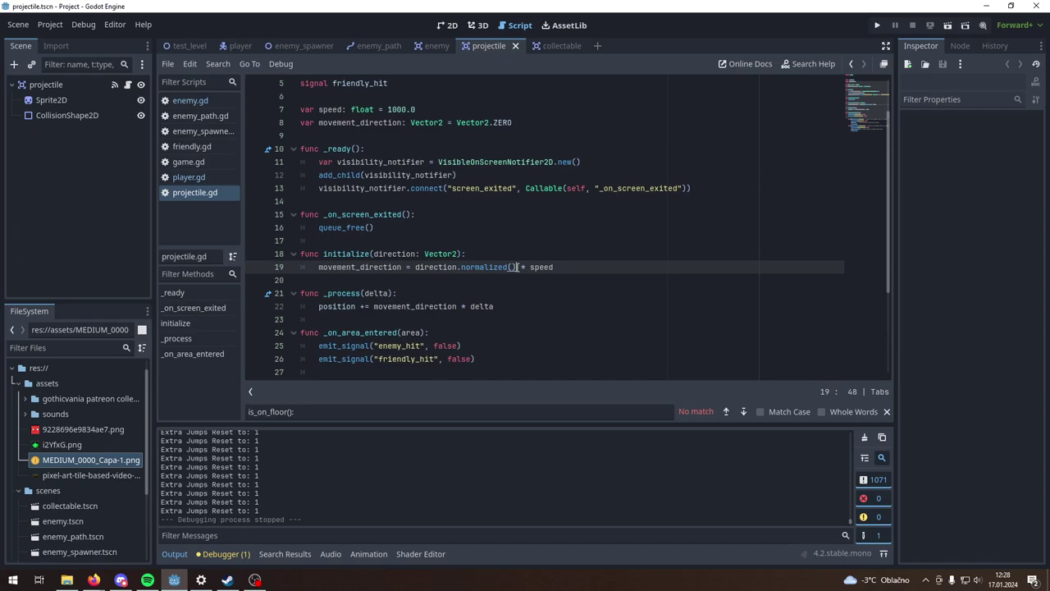
scroll(518, 267, "up", 2)
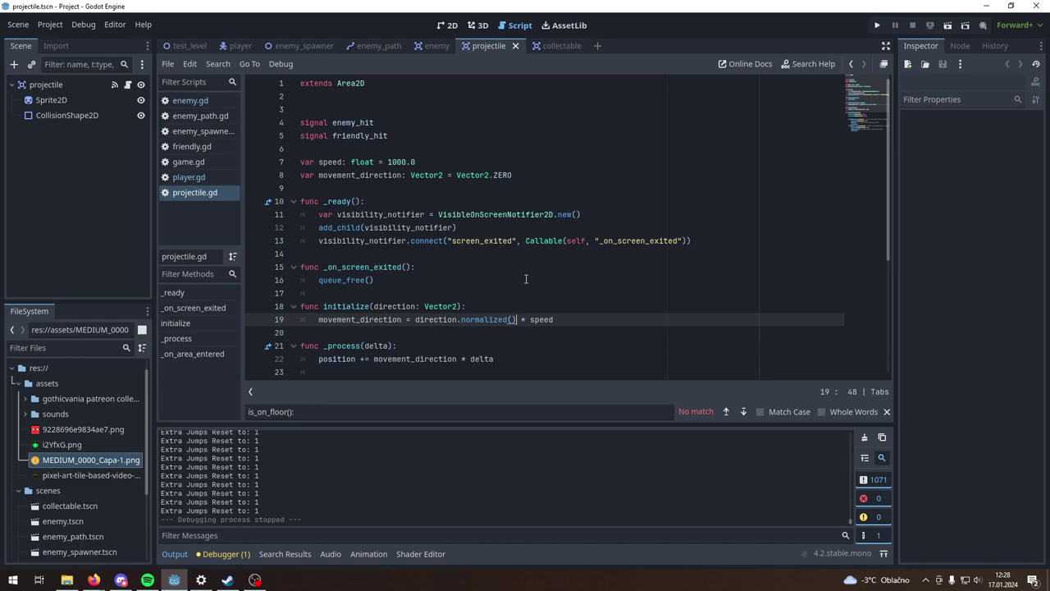
left_click(430, 46)
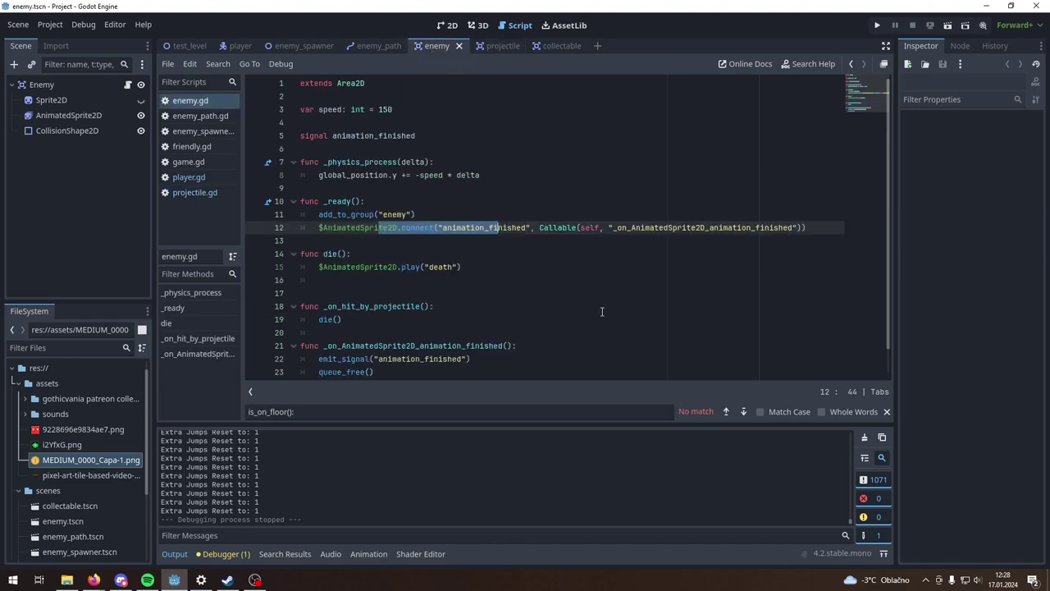
left_click(447, 245)
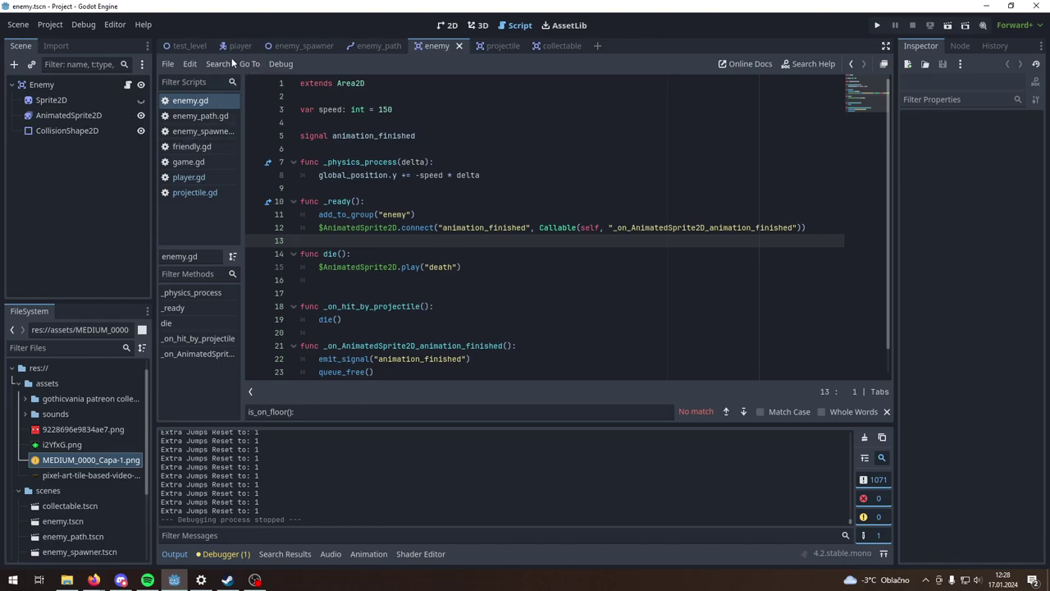
left_click(185, 46)
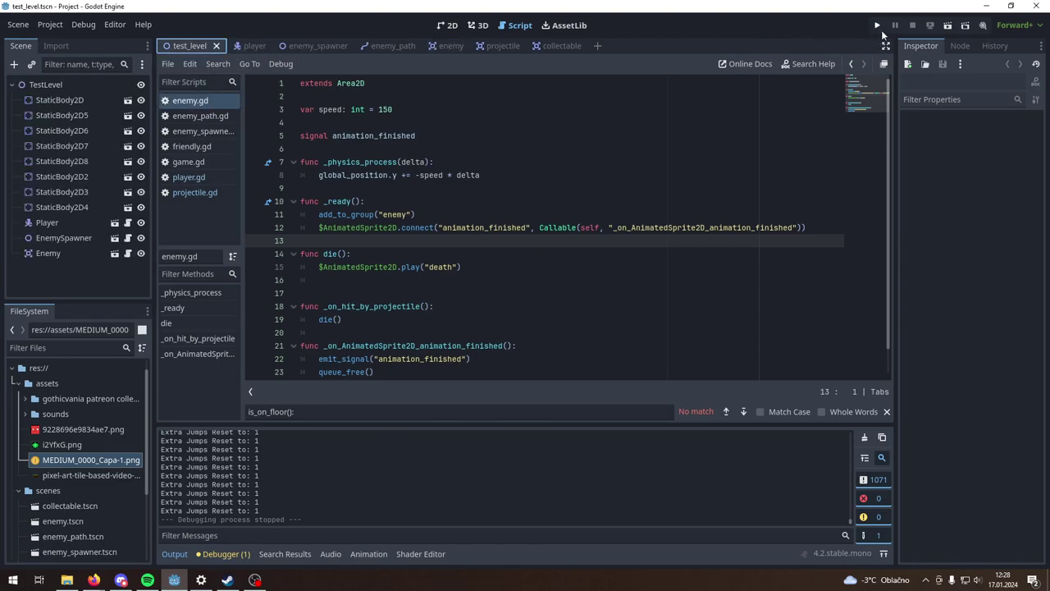
Step: Run the project with the current test_level scene as main, then view the Remote tree
left_click(877, 25)
left_click(510, 312)
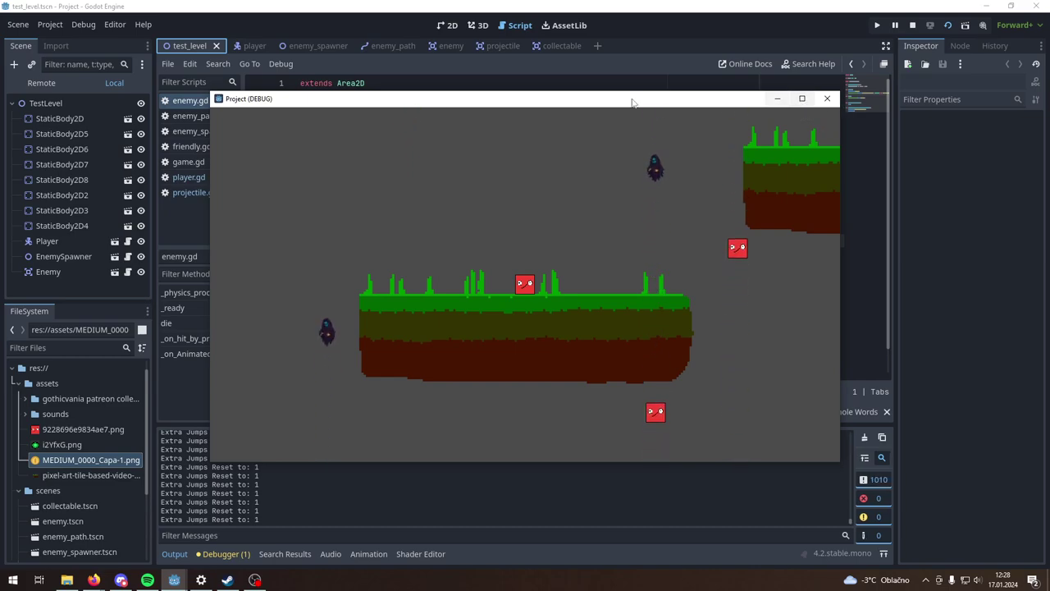
left_click(42, 84)
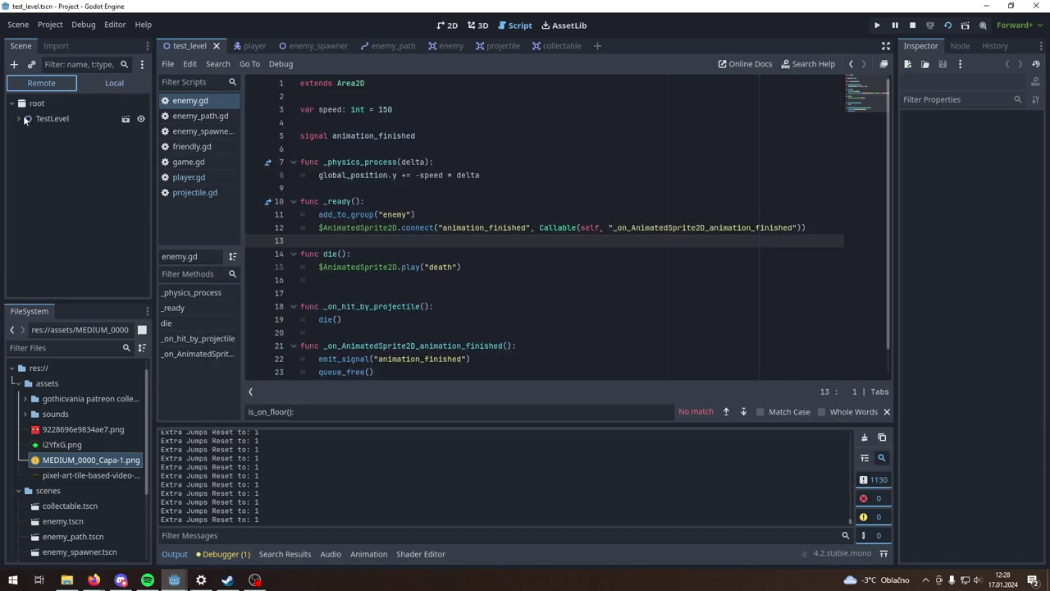
Step: Expand the live TestLevel and inspect the running Player's properties, then open the collectable scene
left_click(26, 120)
left_click(19, 119)
left_click(19, 257)
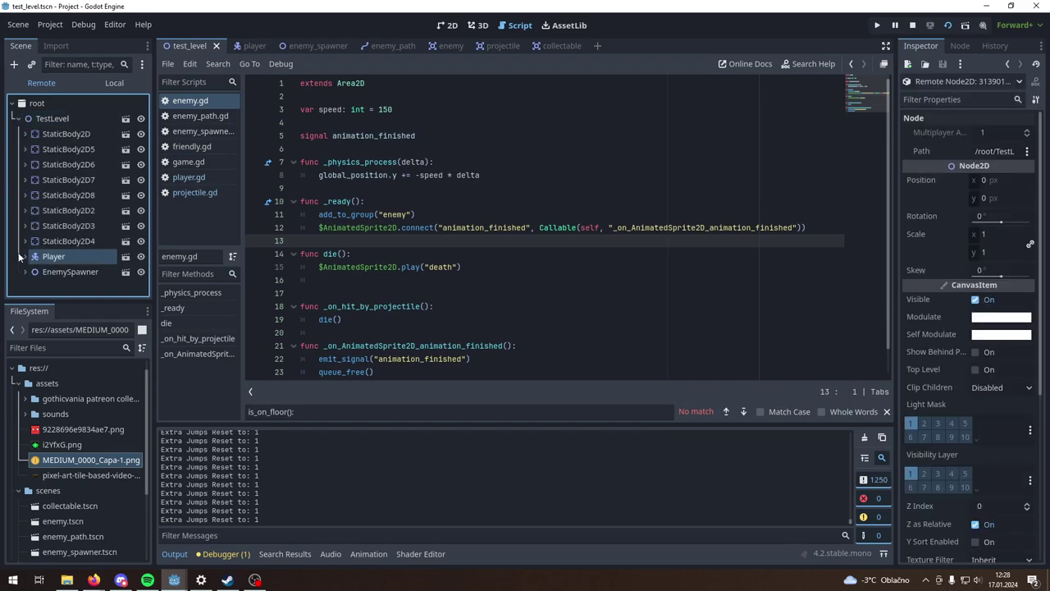
left_click(23, 257)
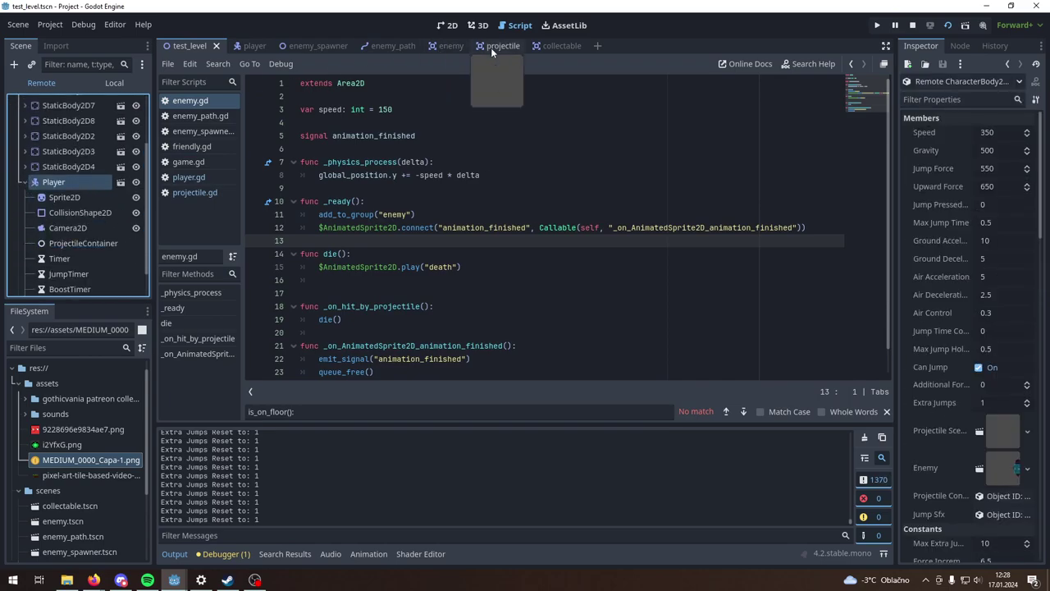
left_click(553, 47)
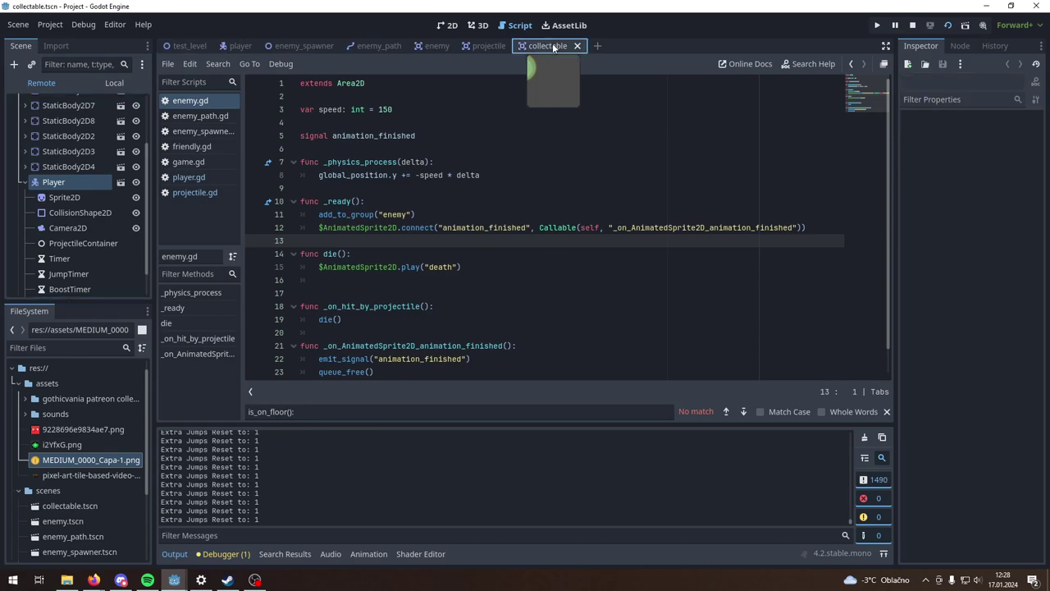
Step: Review projectile.gd's VisibleOnScreenNotifier2D cleanup and _ready() body, then return to the game window
left_click(474, 44)
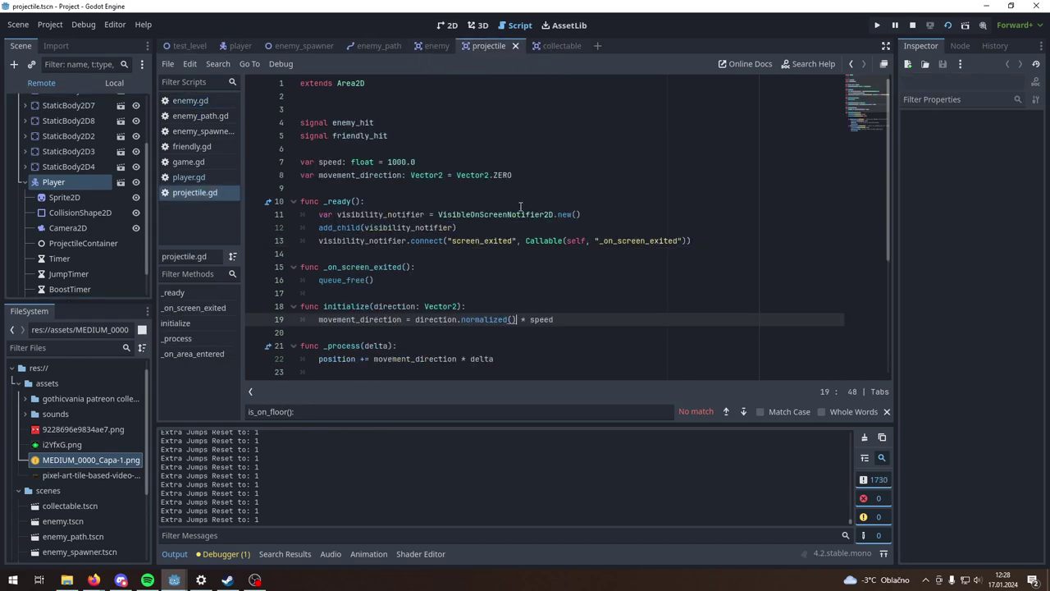
double_click(477, 214)
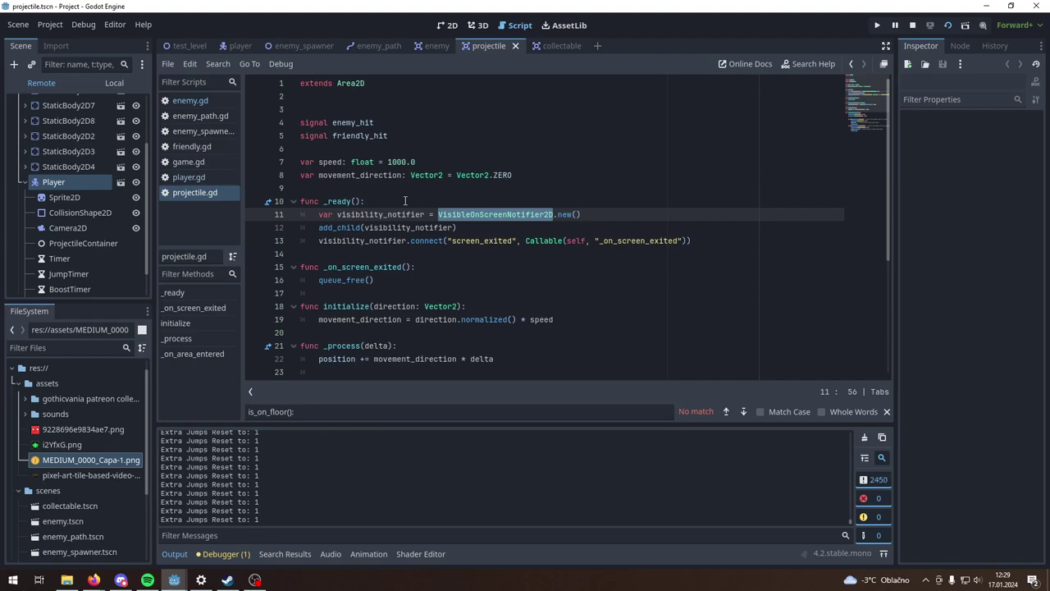
left_click_drag(362, 200, 435, 300)
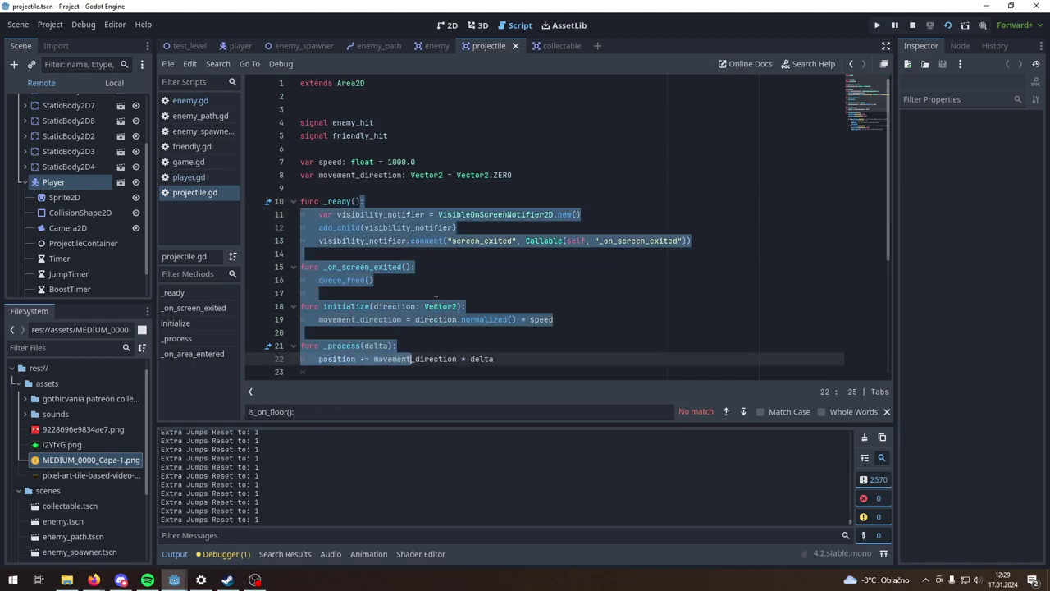
left_click(436, 295)
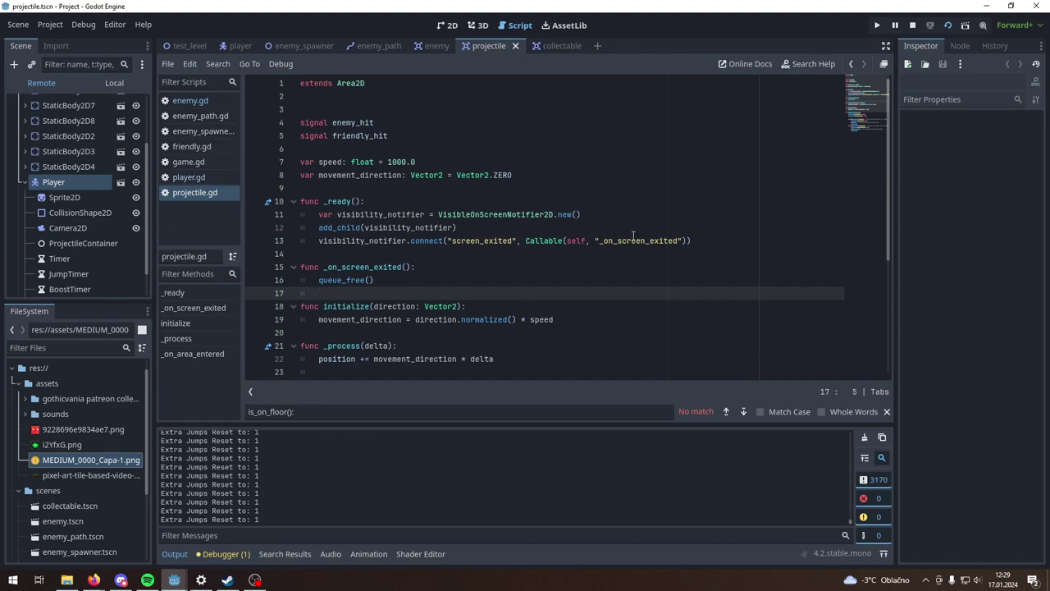
left_click_drag(692, 240, 292, 214)
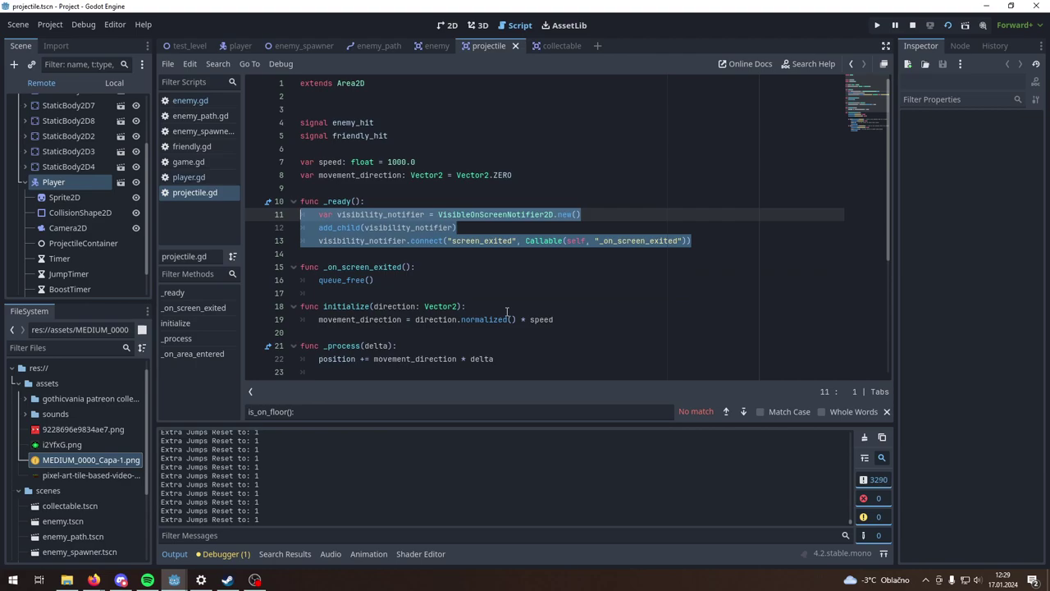
key("alt+Tab")
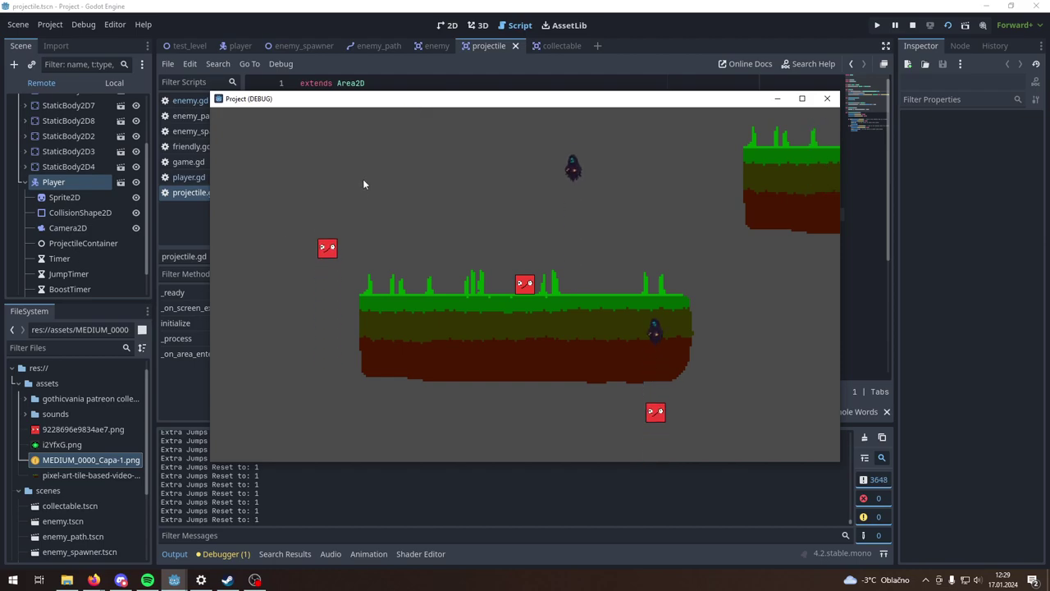
Step: Inspect the live ProjectileContainer node, return to the game, then stop it with F8
left_click(36, 246)
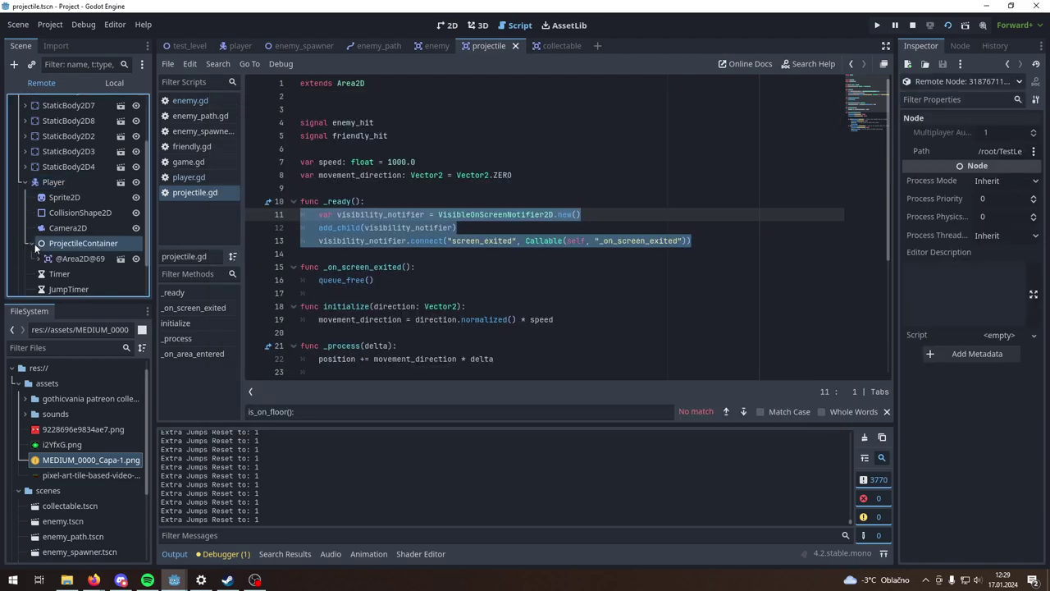
key("alt+Tab")
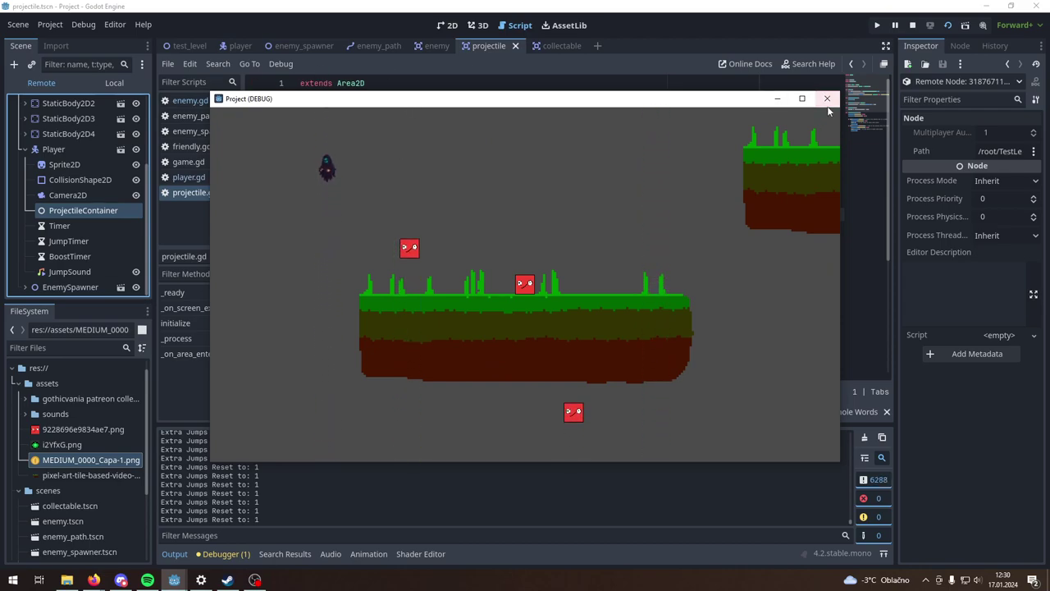
key("F8")
Step: Close the game window, select Player in test_level's 2D view, and open its scene
left_click(190, 45)
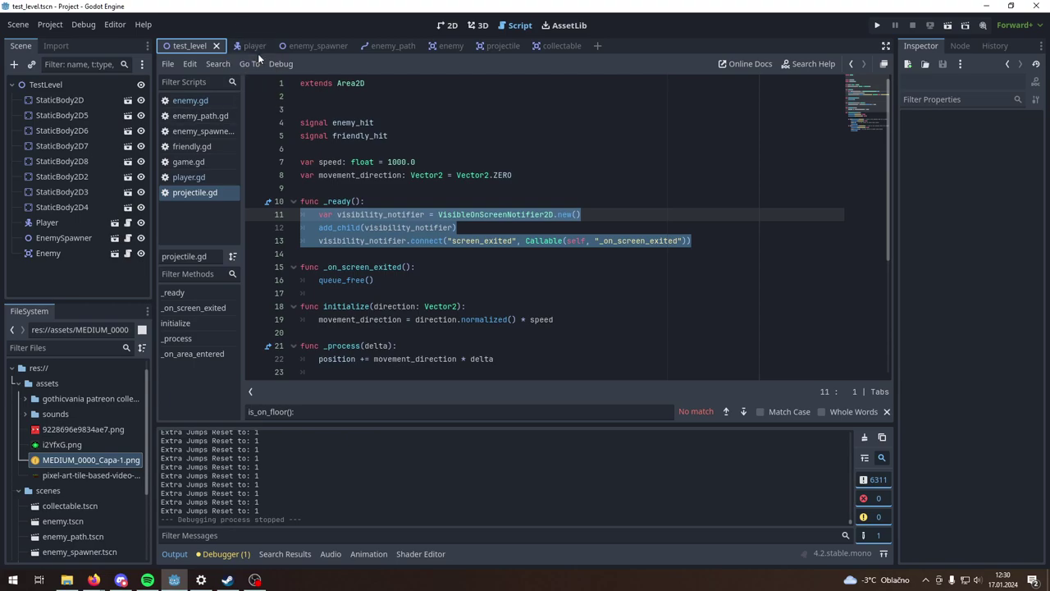
left_click(447, 25)
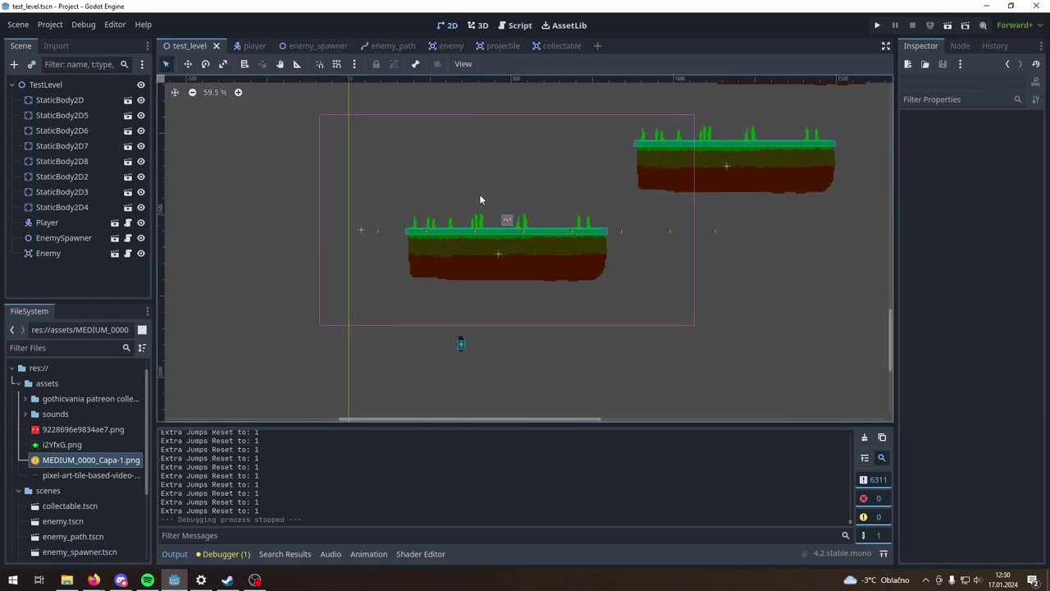
left_click(81, 222)
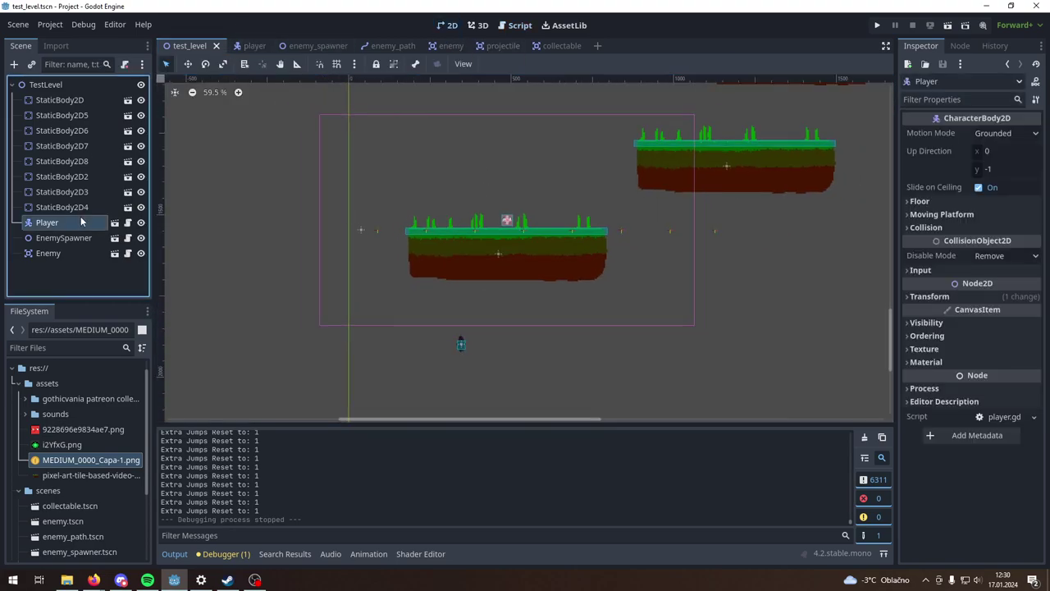
left_click(241, 46)
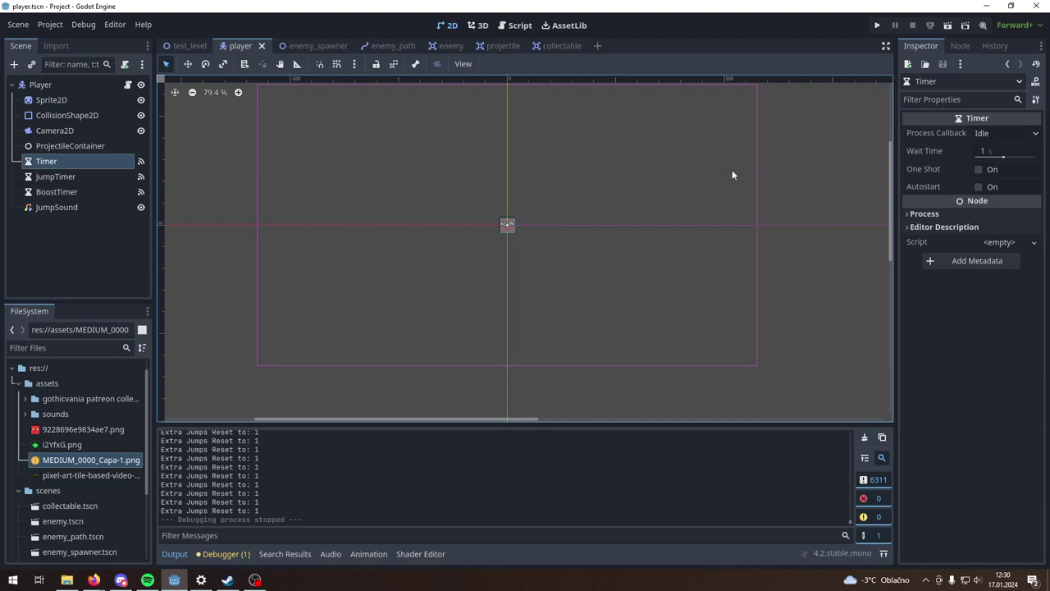
left_click(54, 30)
left_click(66, 41)
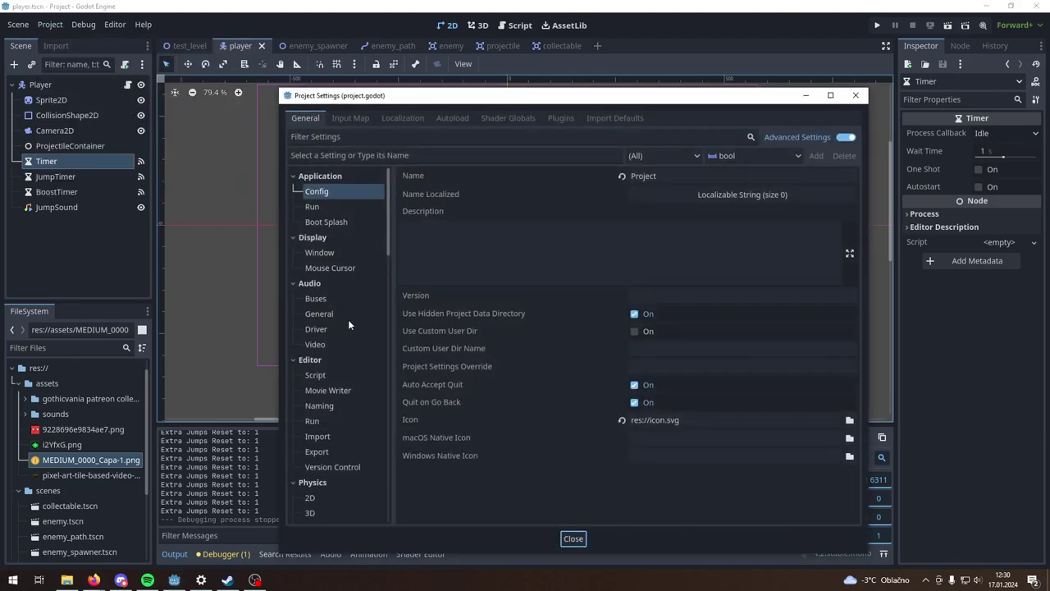
scroll(337, 380, "down", 4)
scroll(319, 351, "down", 1)
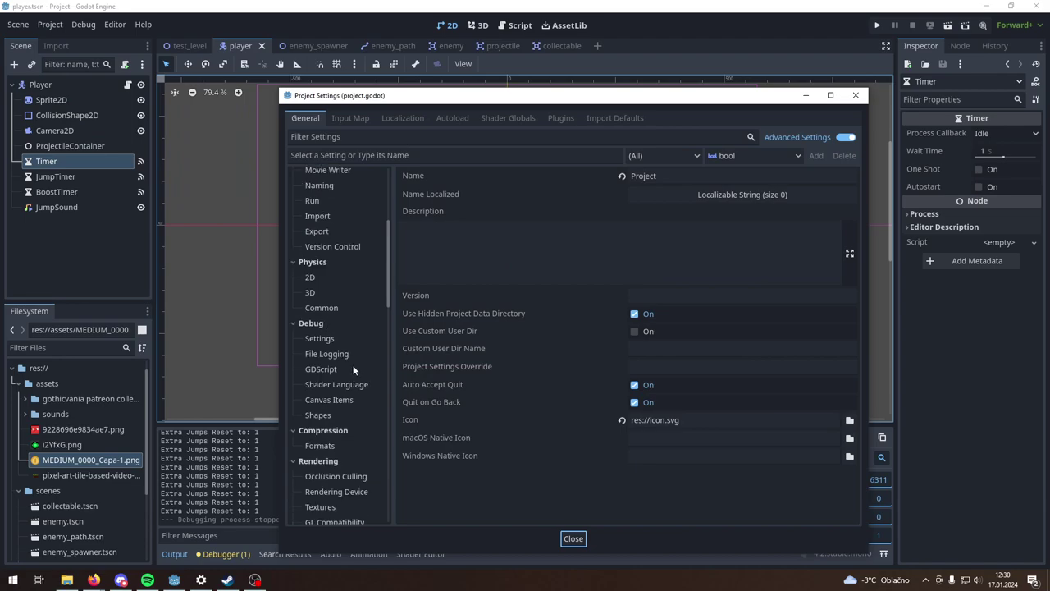
scroll(352, 367, "down", 4)
scroll(352, 367, "down", 5)
scroll(352, 368, "down", 2)
scroll(352, 405, "down", 4)
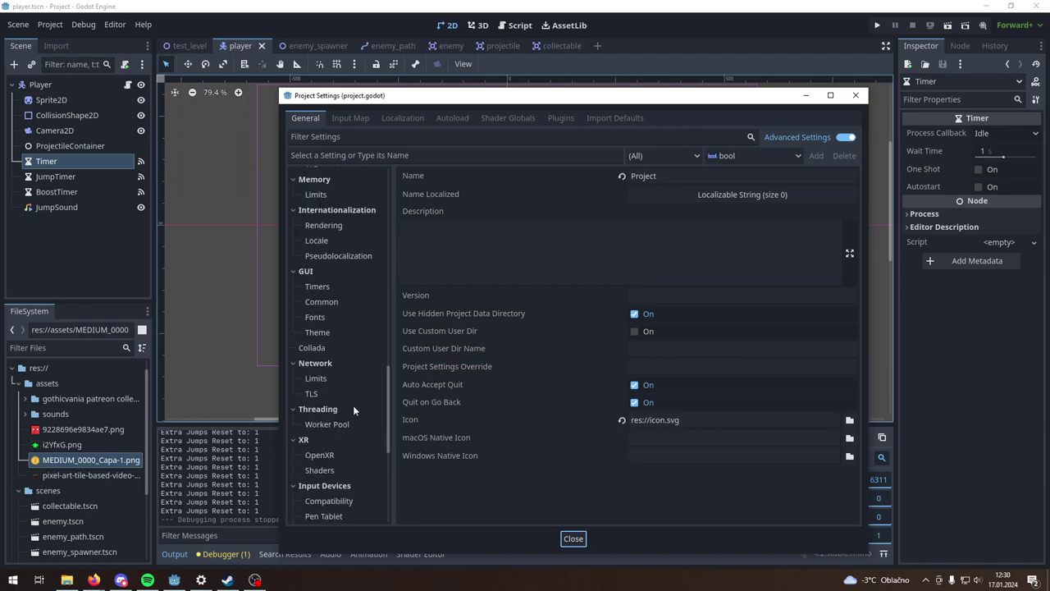
scroll(352, 407, "down", 3)
scroll(341, 401, "down", 2)
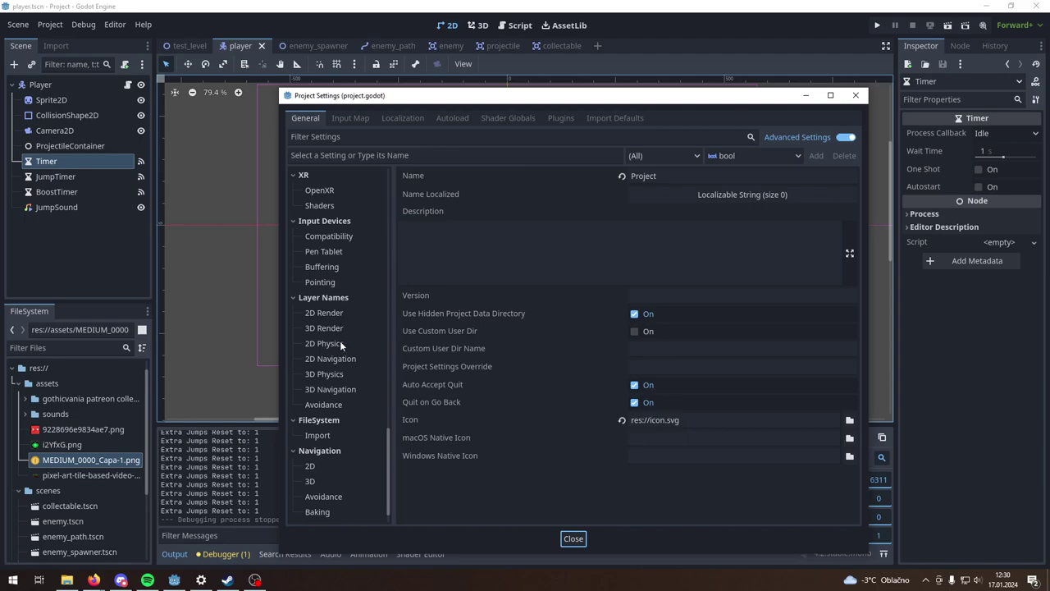
left_click(334, 317)
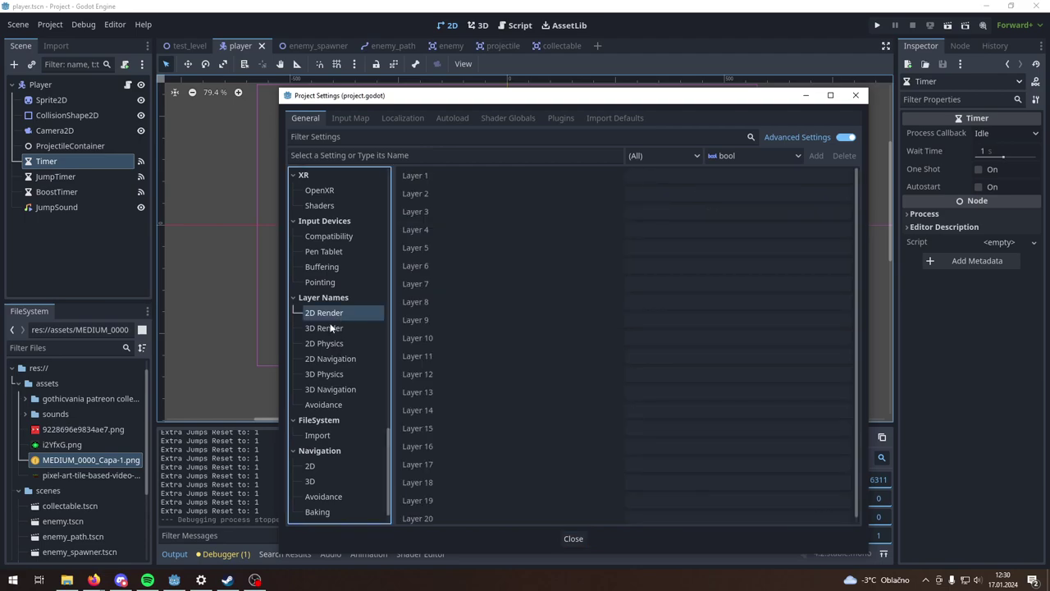
left_click(334, 329)
left_click(338, 343)
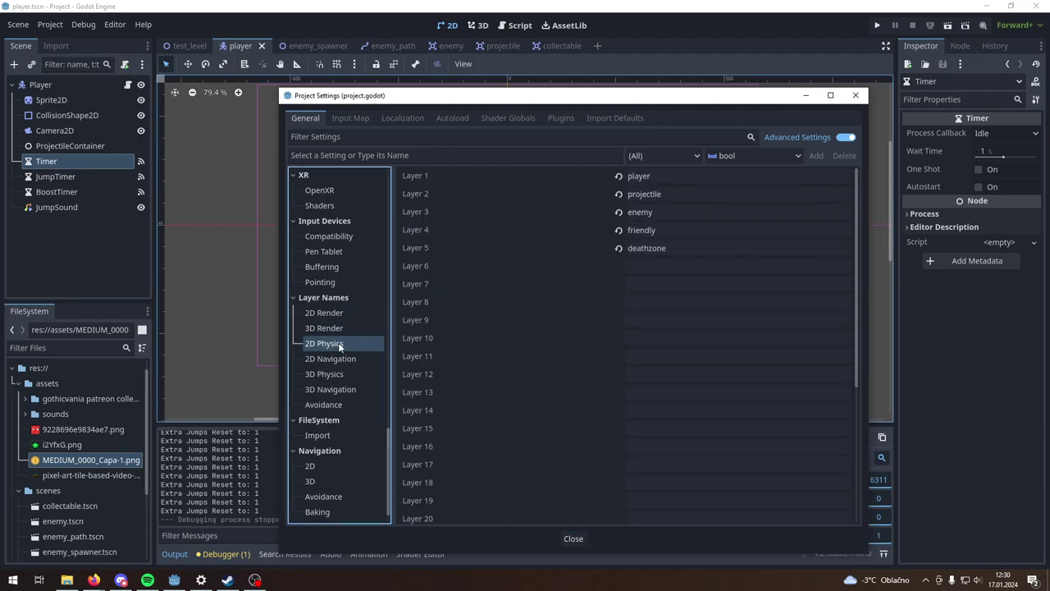
double_click(669, 248)
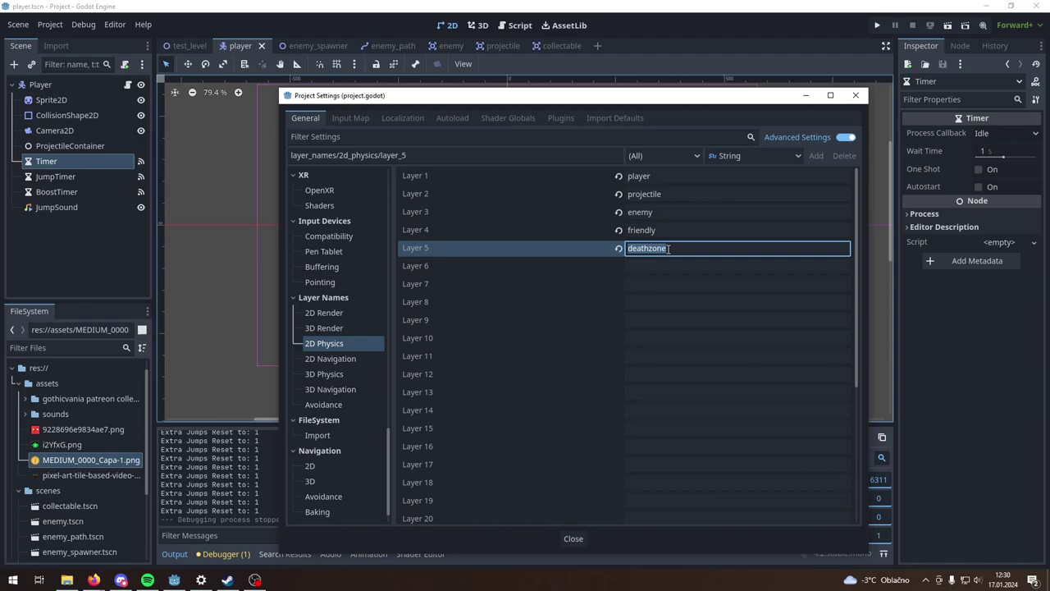
left_click(857, 96)
left_click(182, 45)
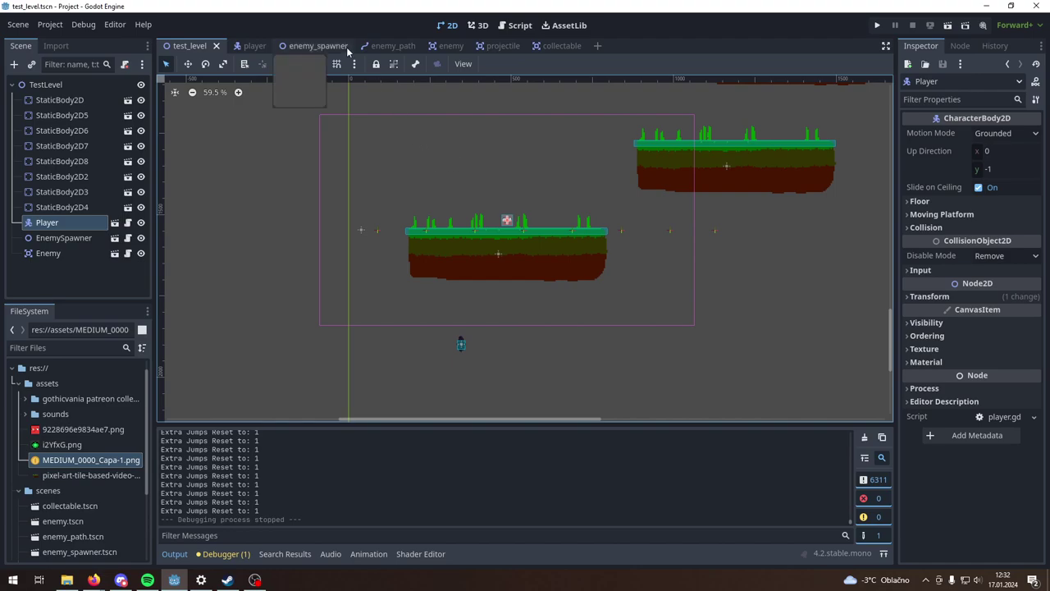
left_click(250, 47)
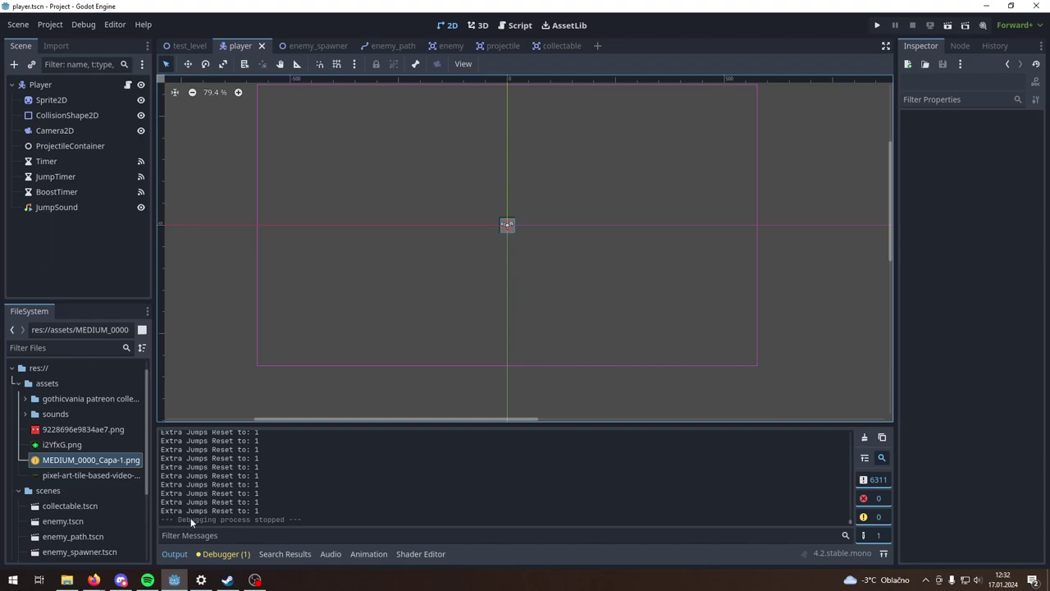
Step: Switch to test_level, then zoom and pan across its floating grass platforms
left_click(181, 45)
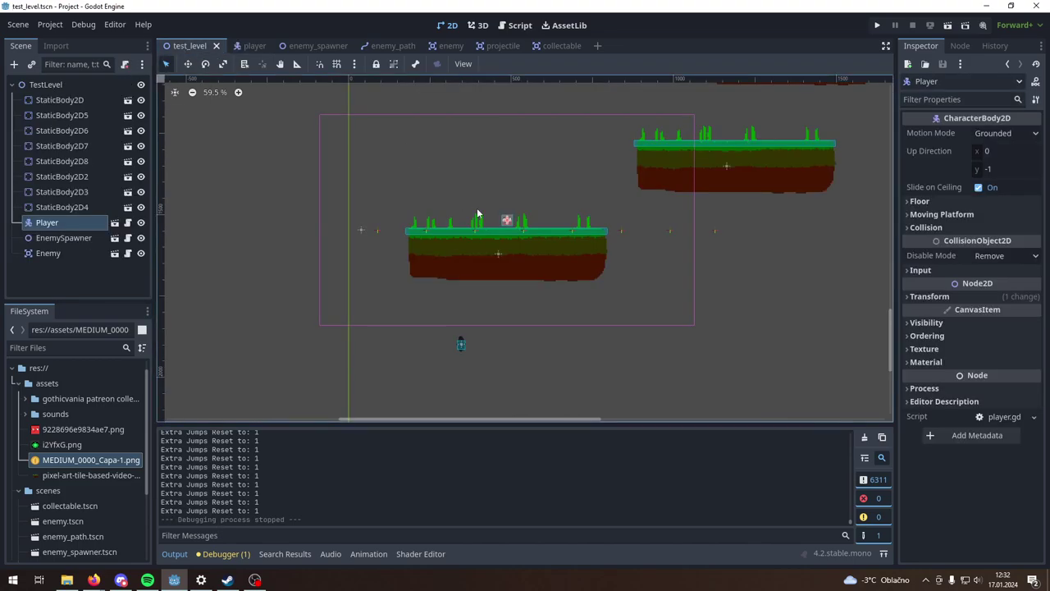
scroll(480, 213, "up", 1)
scroll(484, 212, "up", 3)
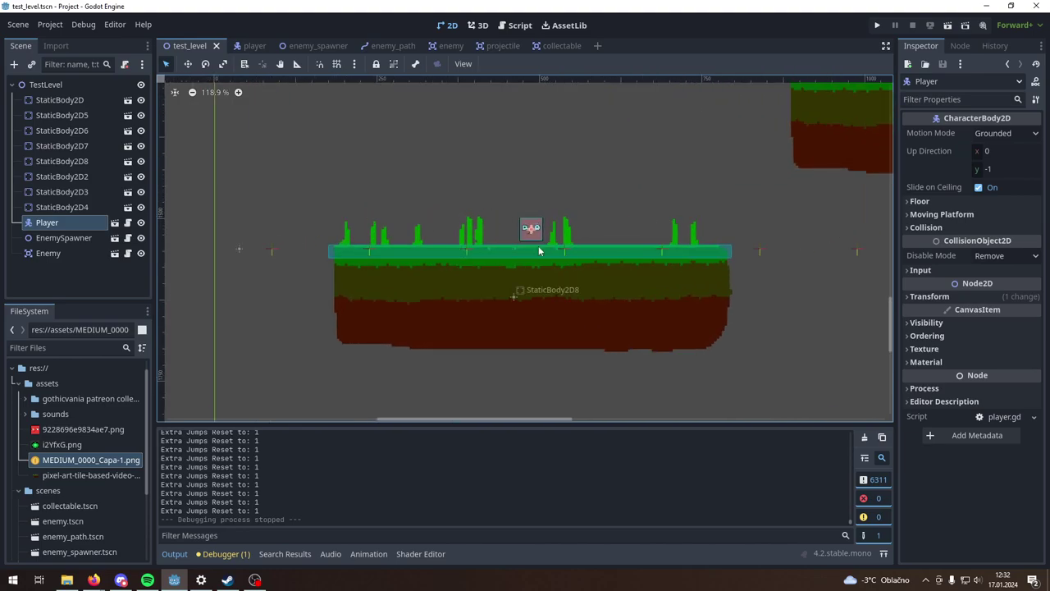
scroll(482, 266, "down", 1)
scroll(484, 268, "down", 2)
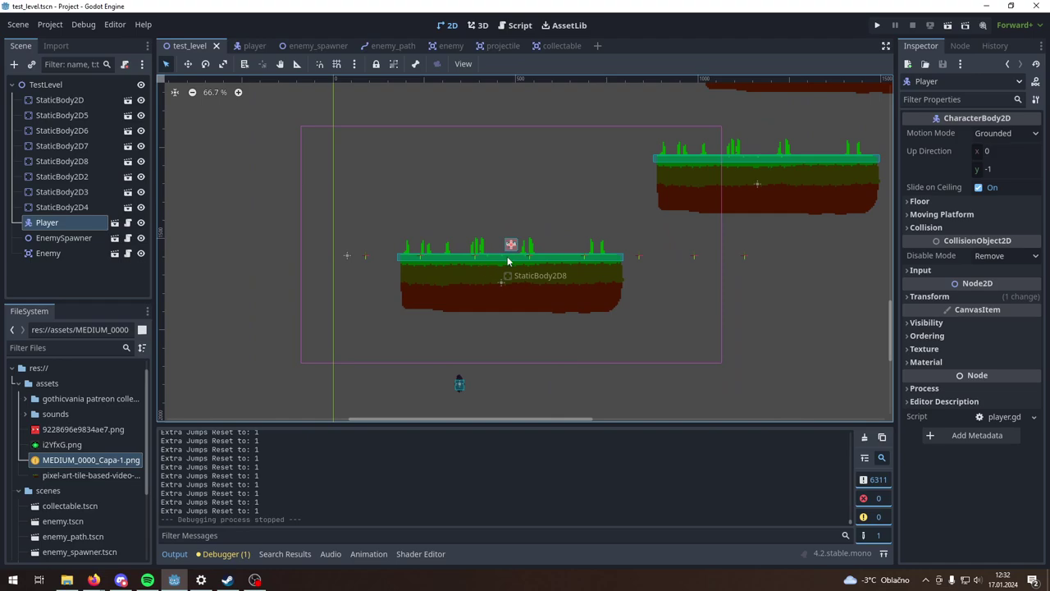
middle_click_drag(598, 184, 550, 287)
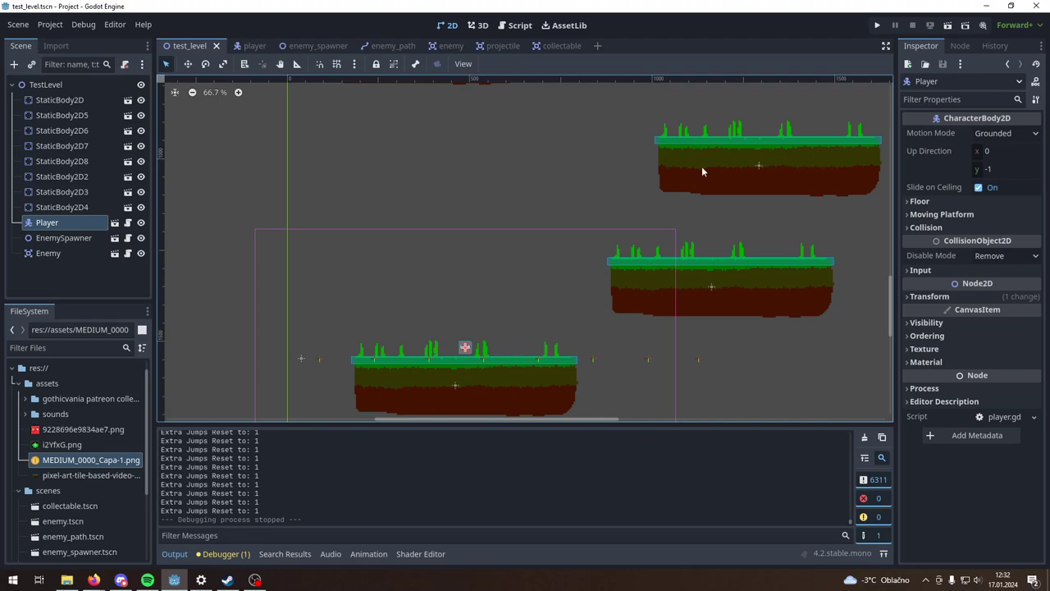
middle_click_drag(541, 220, 526, 271)
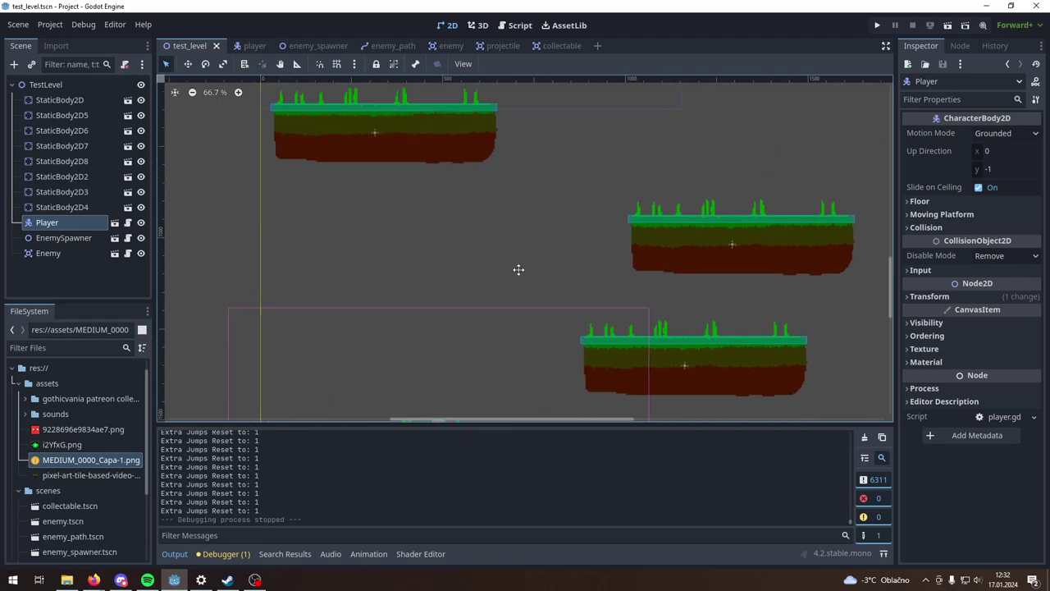
scroll(528, 250, "down", 2)
scroll(529, 248, "down", 2)
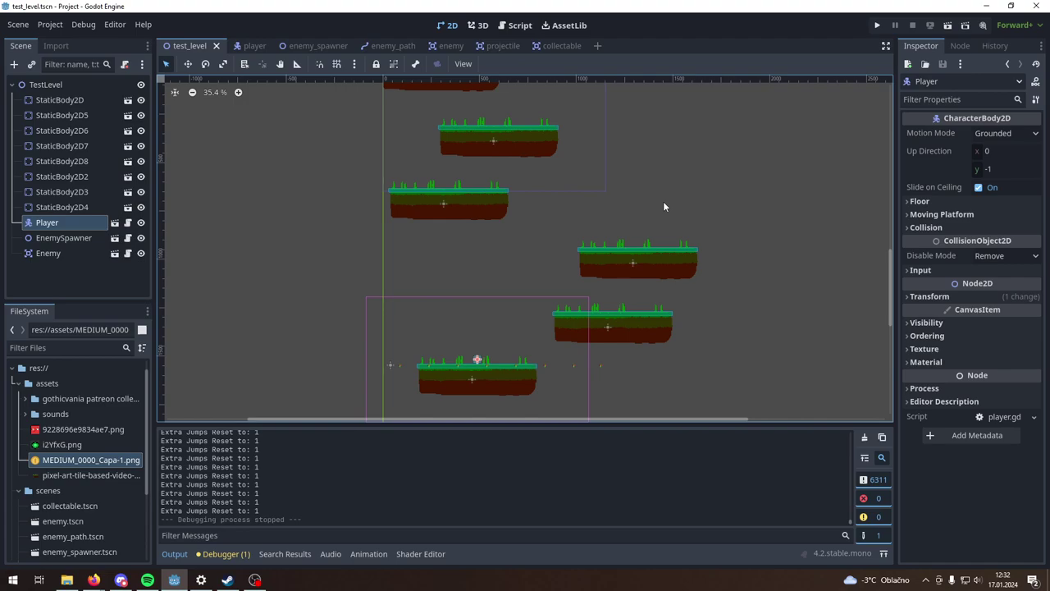
Step: Run the game, make a few jumps left and right, and maximize the debug window
left_click(876, 25)
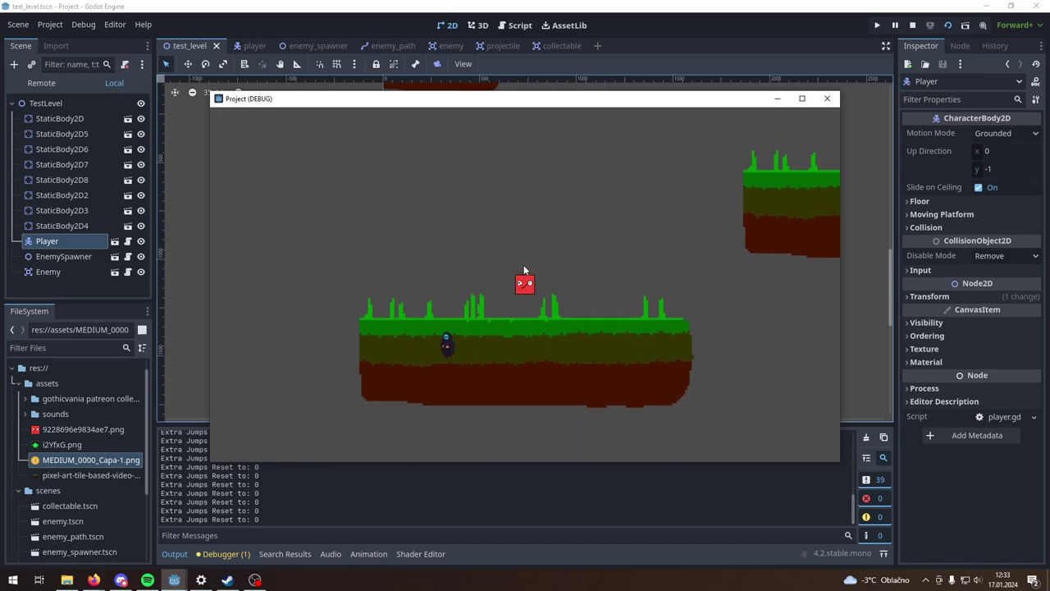
key("space")
key("space")
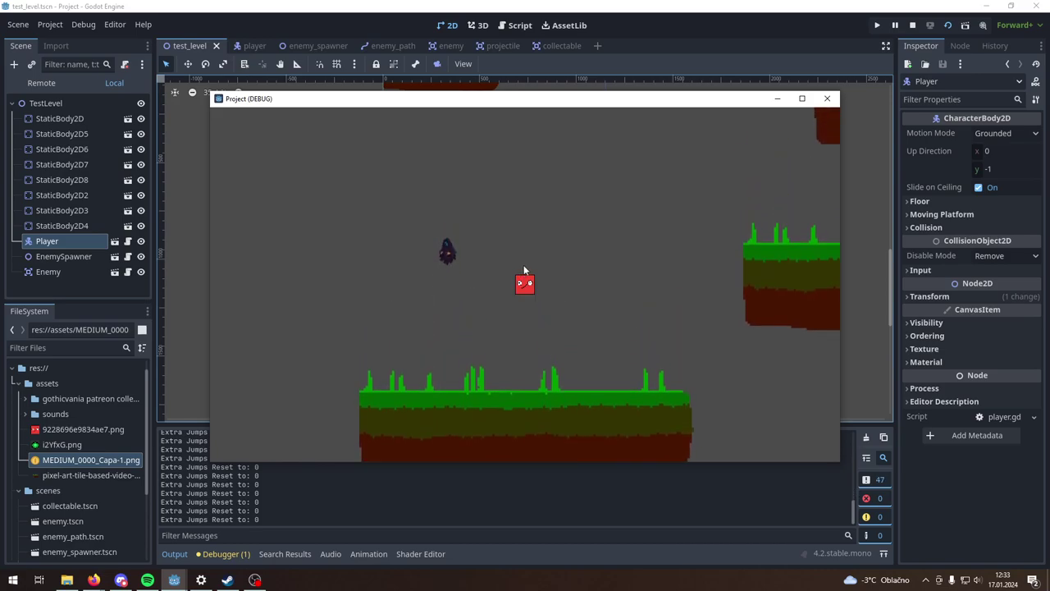
key("Right")
key("space")
key("Left")
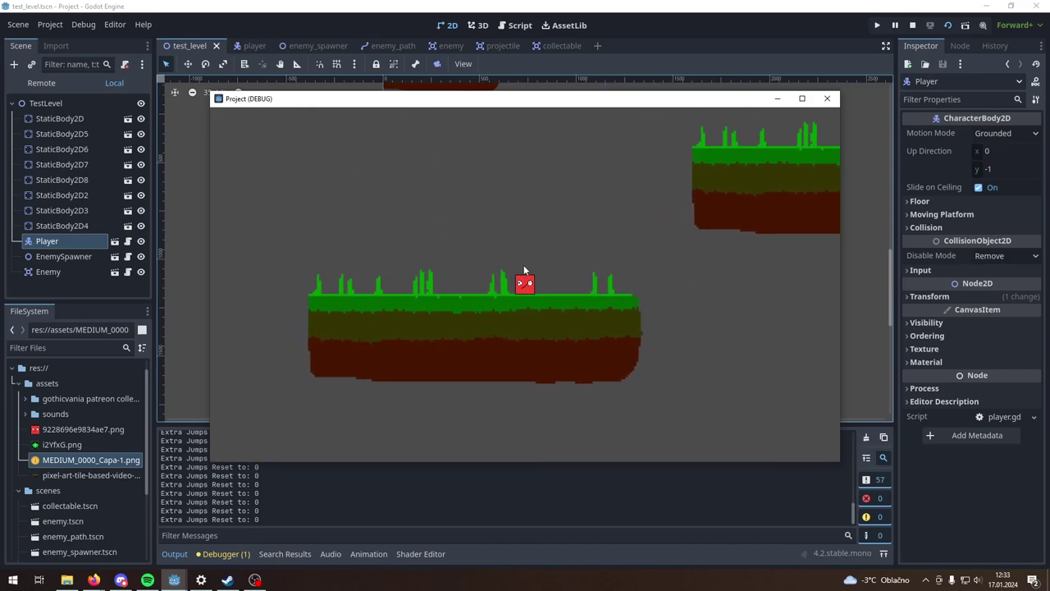
key("space")
double_click(583, 102)
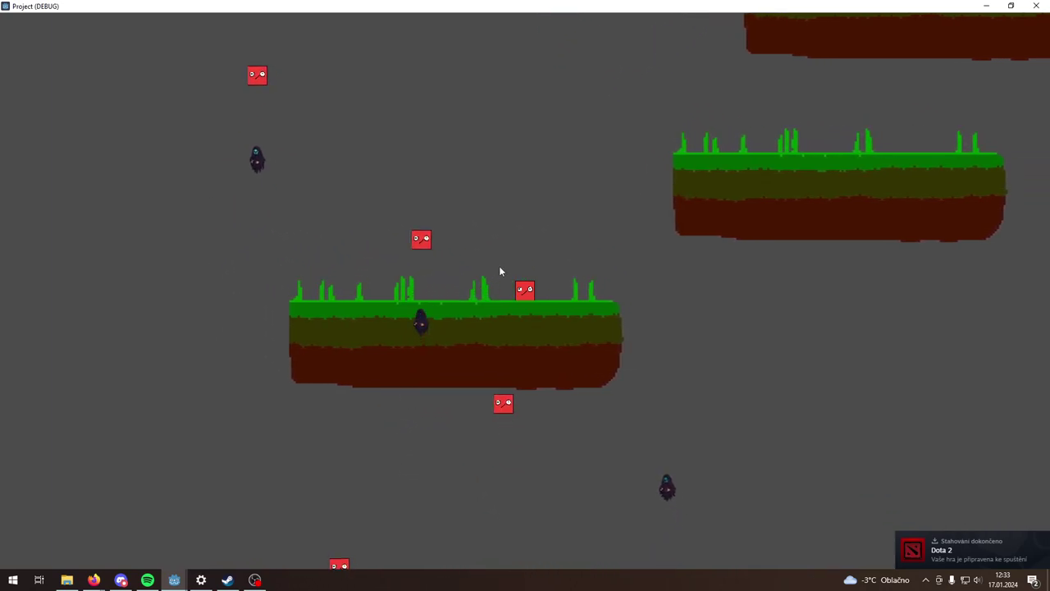
Step: Walk left and right and chain jumps rightward across the grass platforms
key("Left")
key("space")
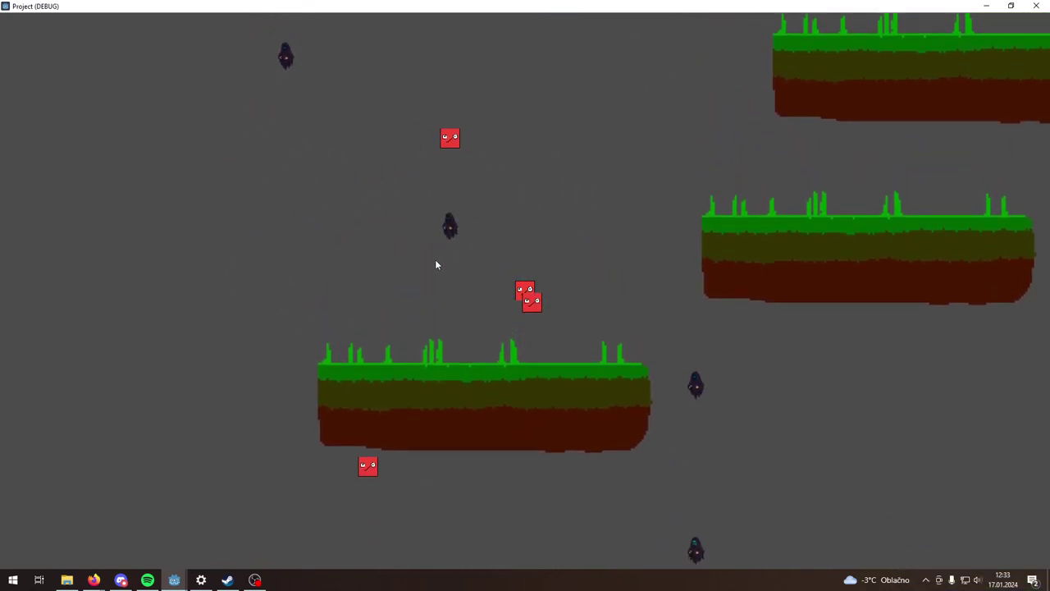
key("Right")
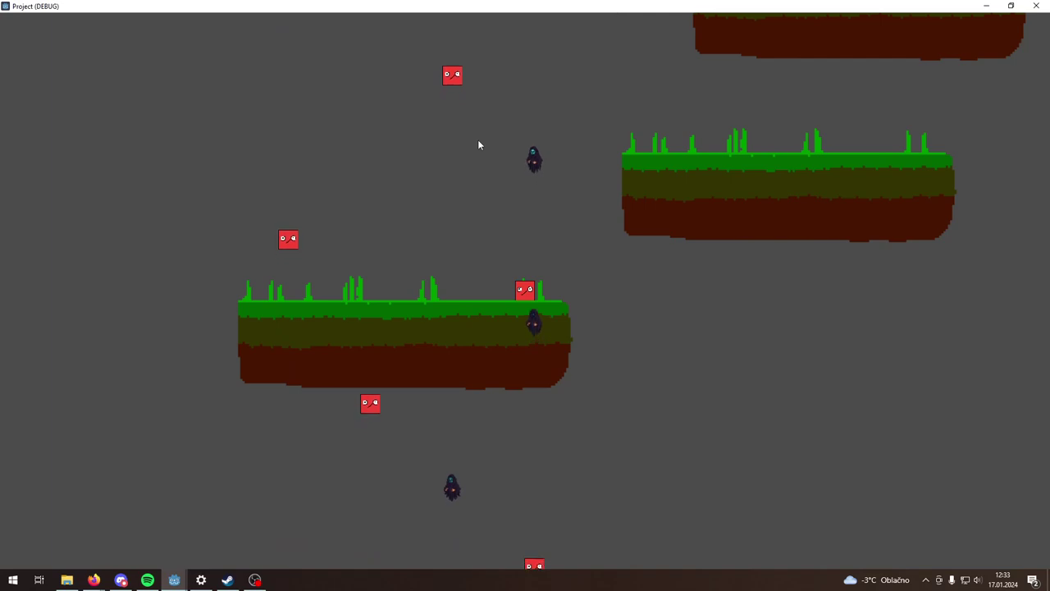
key("Left")
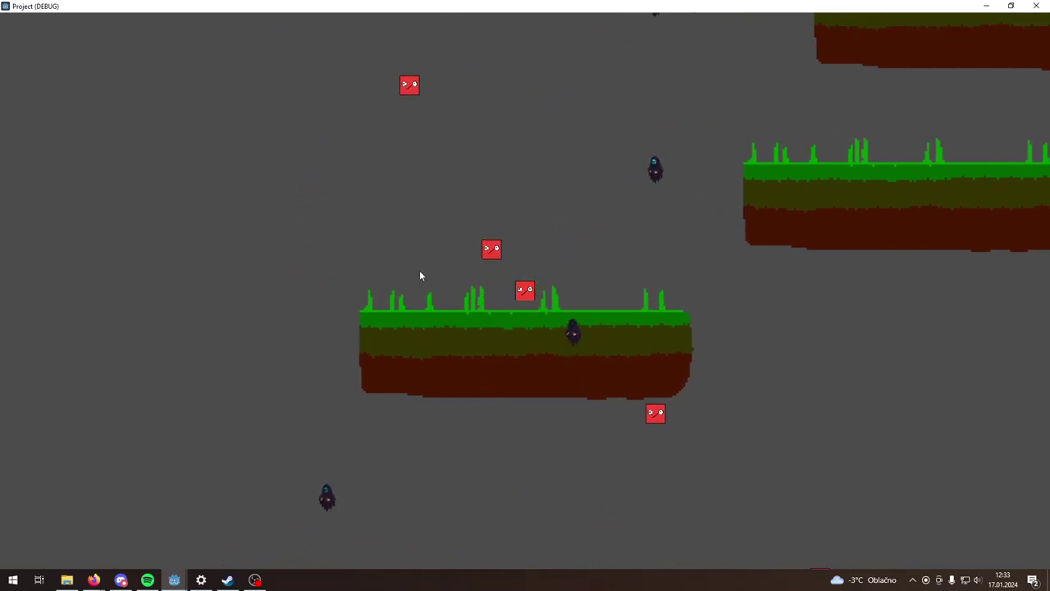
key("space")
key("Right")
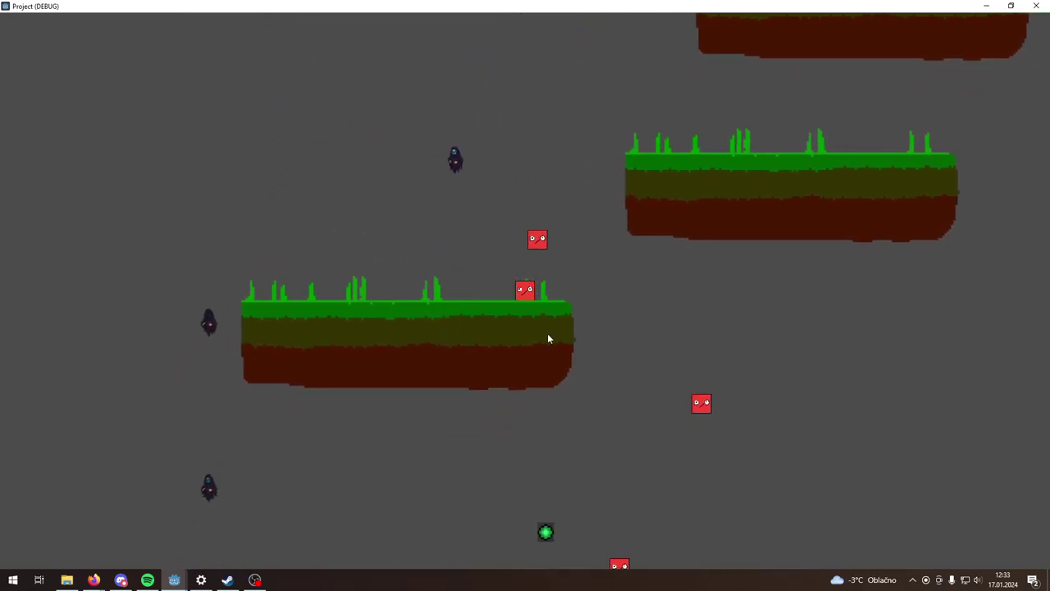
key("space")
key("Right")
key("space")
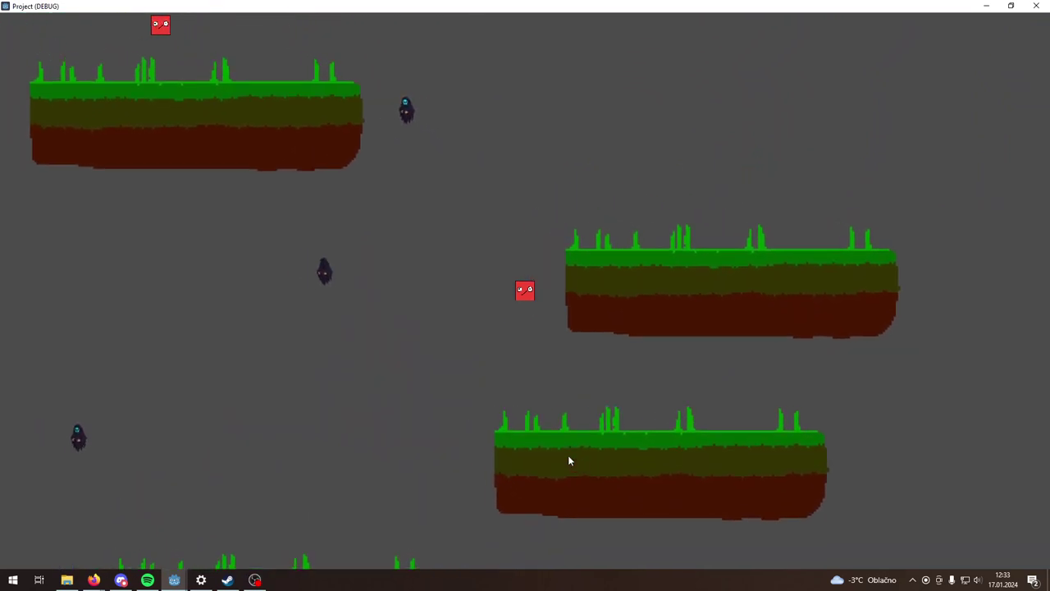
key("Right")
key("Left")
Step: Keep jumping and steering mid-air, firing a green projectile before landing on a platform
key("space")
key("Right")
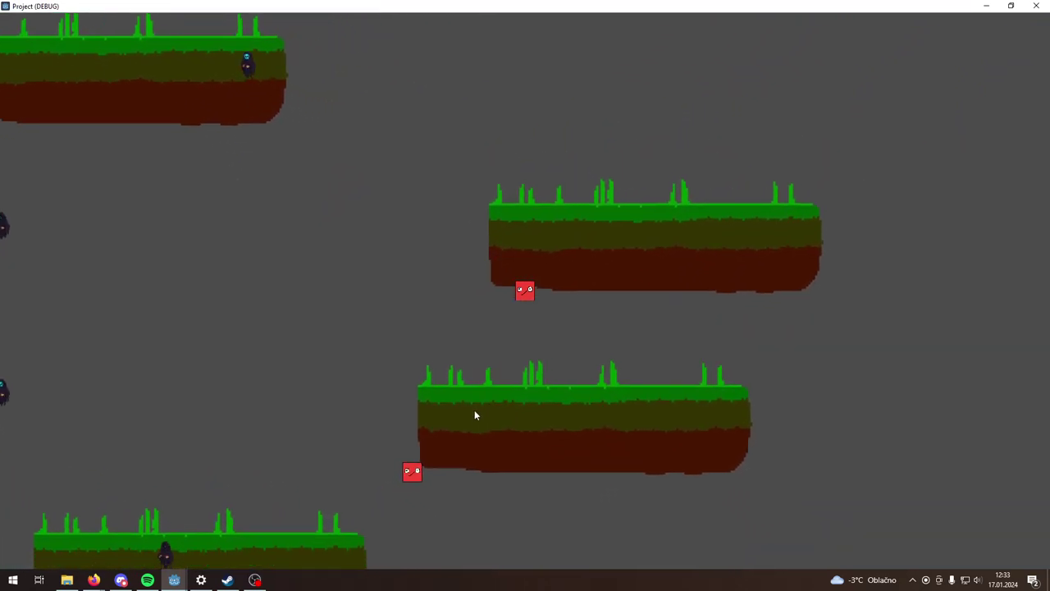
key("Left")
key("space")
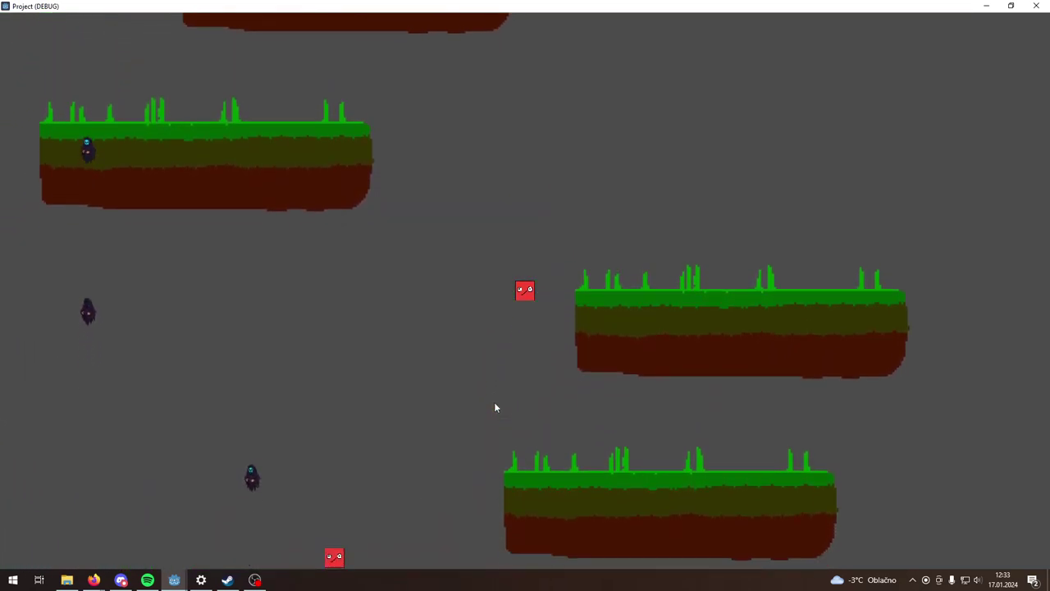
key("Right")
key("space")
key("Left")
left_click(337, 351)
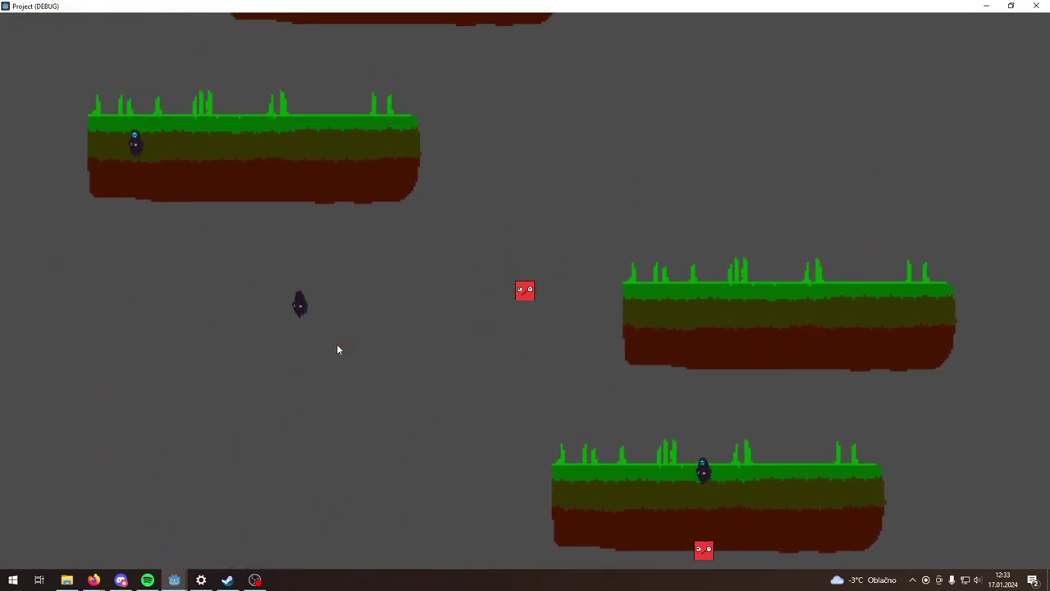
key("Right")
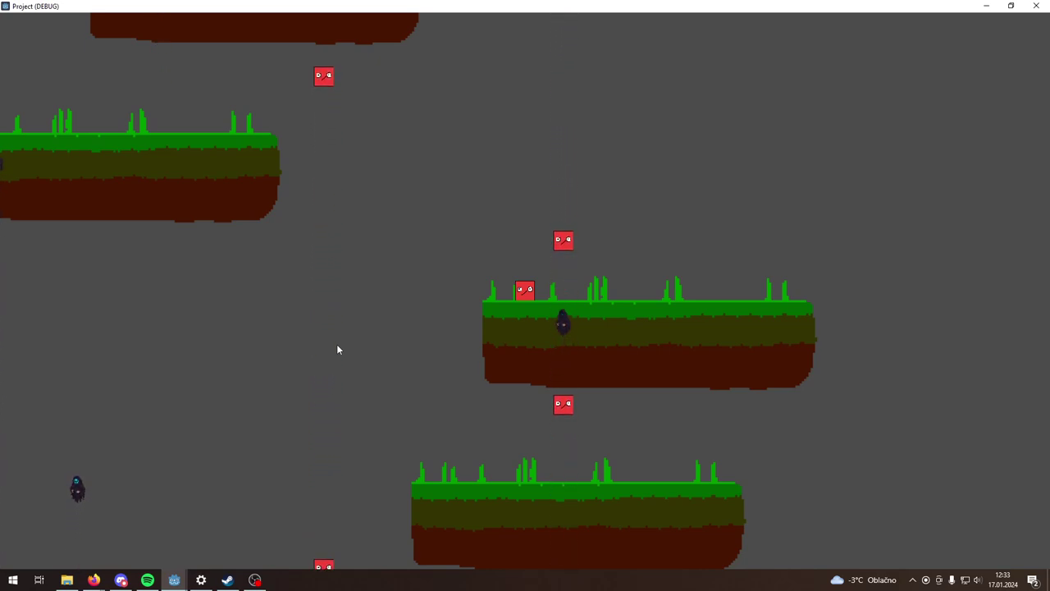
Step: Walk left and right and jump up to a higher spot
key("Right")
key("Left")
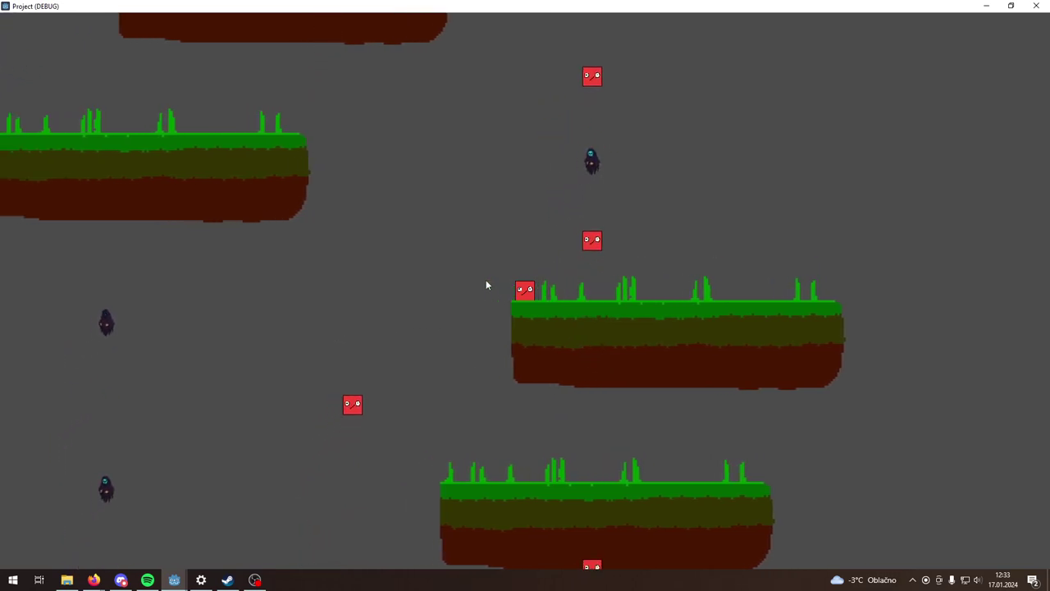
key("Left")
key("Up")
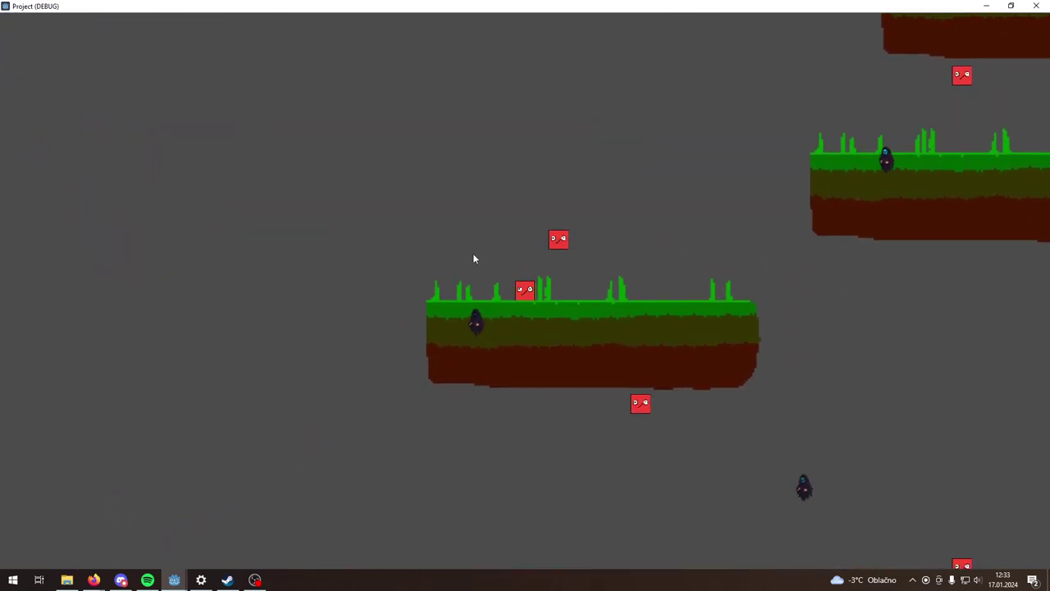
key("Right")
key("Left")
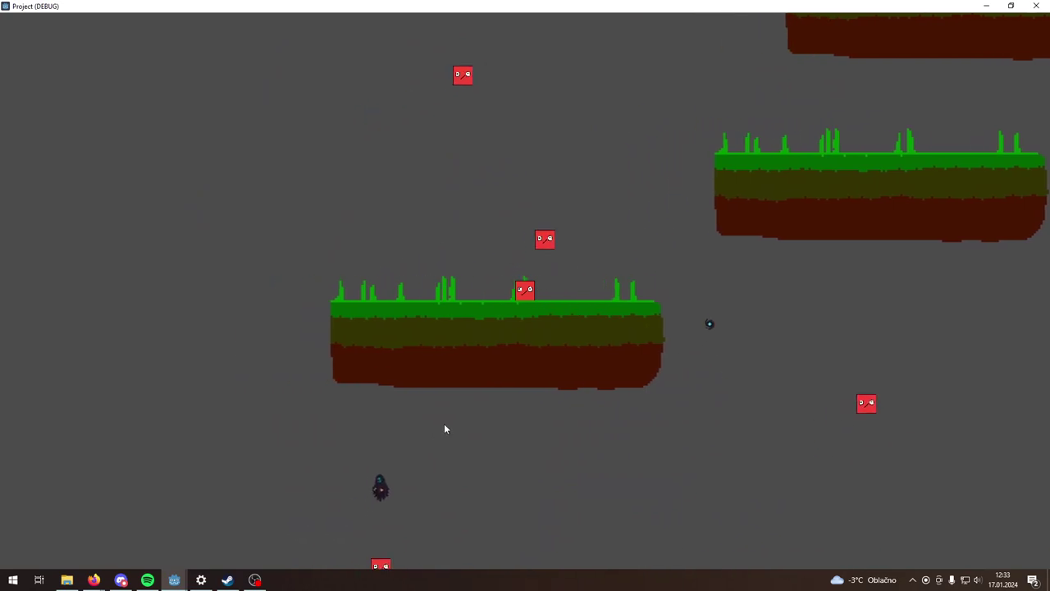
key("Right")
Step: Float the restored game window over the editor's Output log and start using up extra jumps
left_click_drag(736, 13, 715, 42)
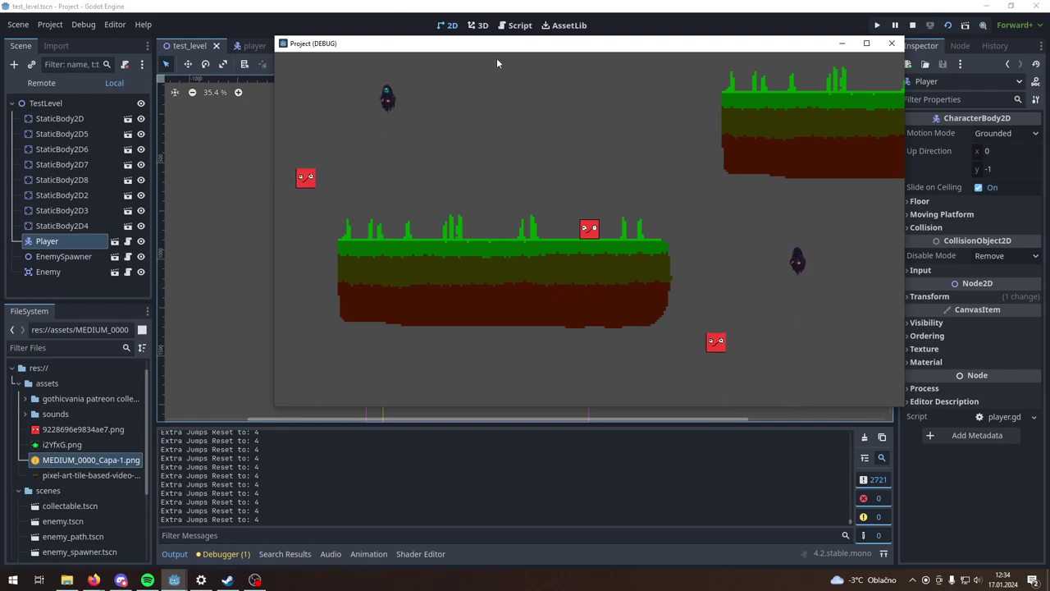
left_click_drag(496, 44, 443, 57)
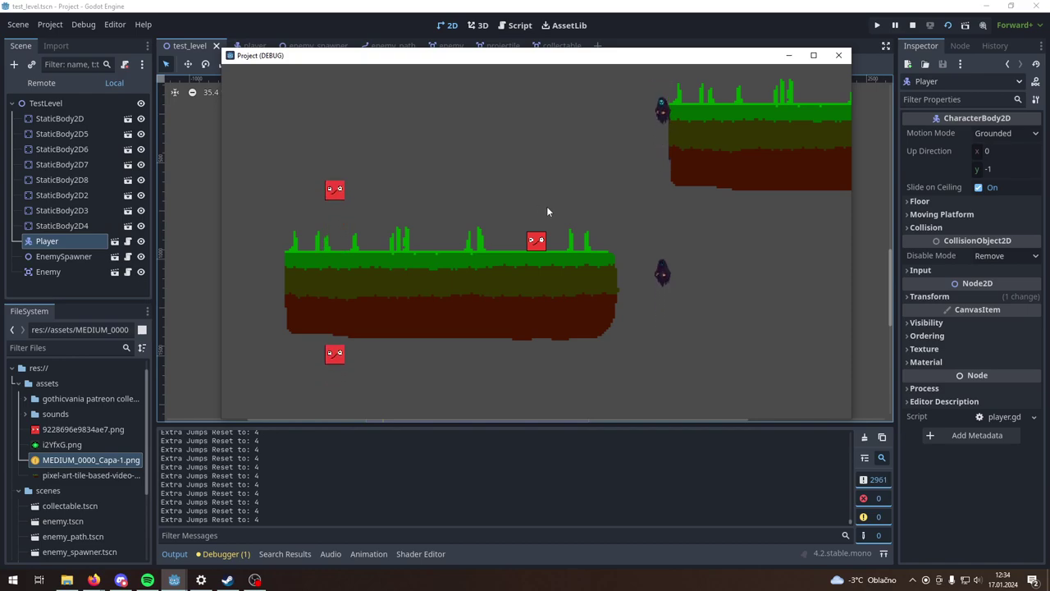
key("space")
key("space")
key("space")
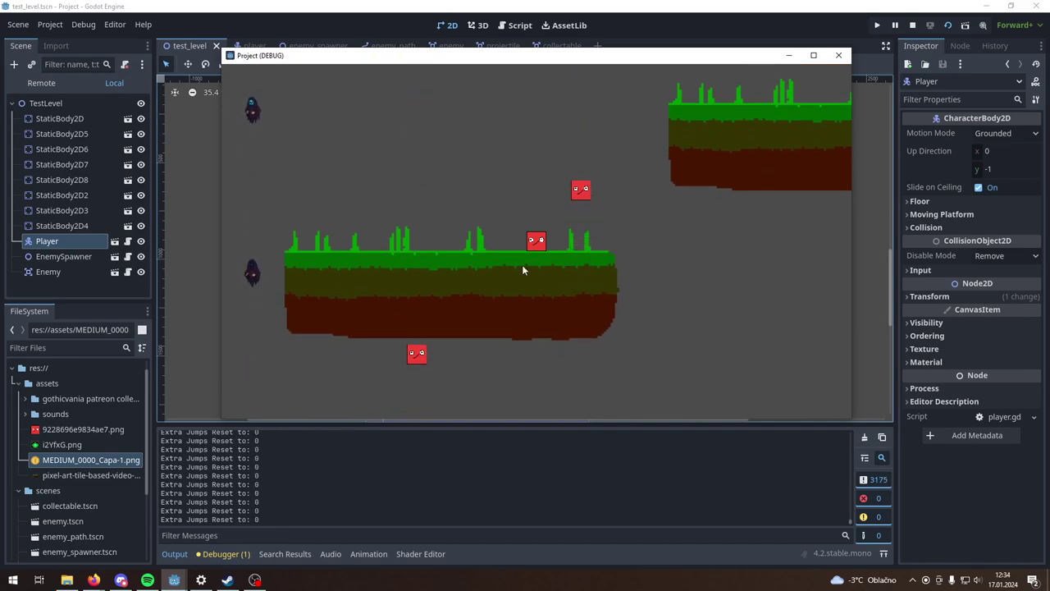
key("Left")
key("Left")
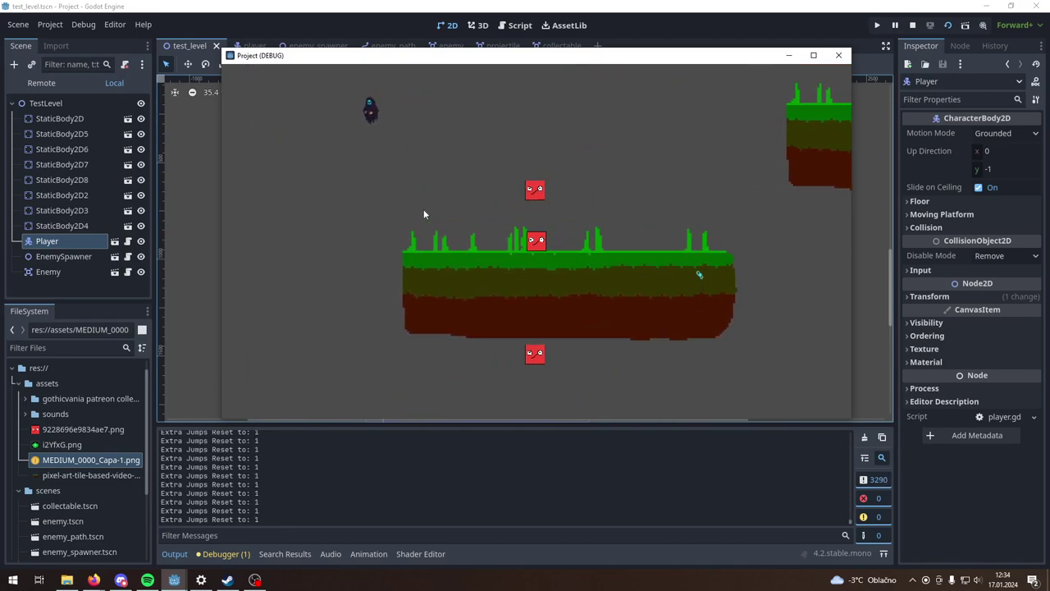
key("space")
Step: Hop between platforms and jump for the green collectible, resetting extra jumps to 3
key("Right")
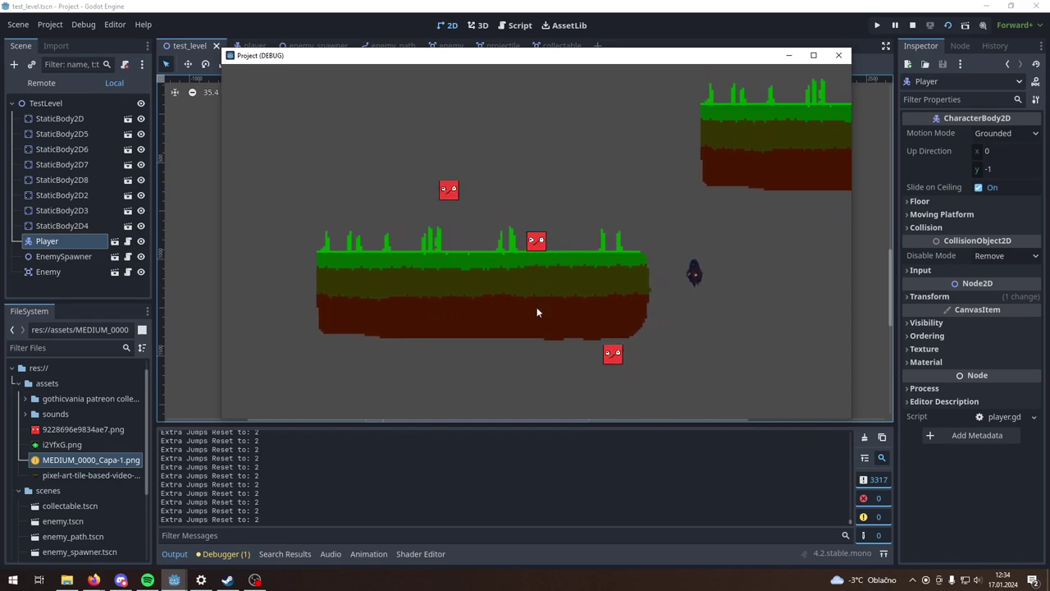
key("space")
key("space")
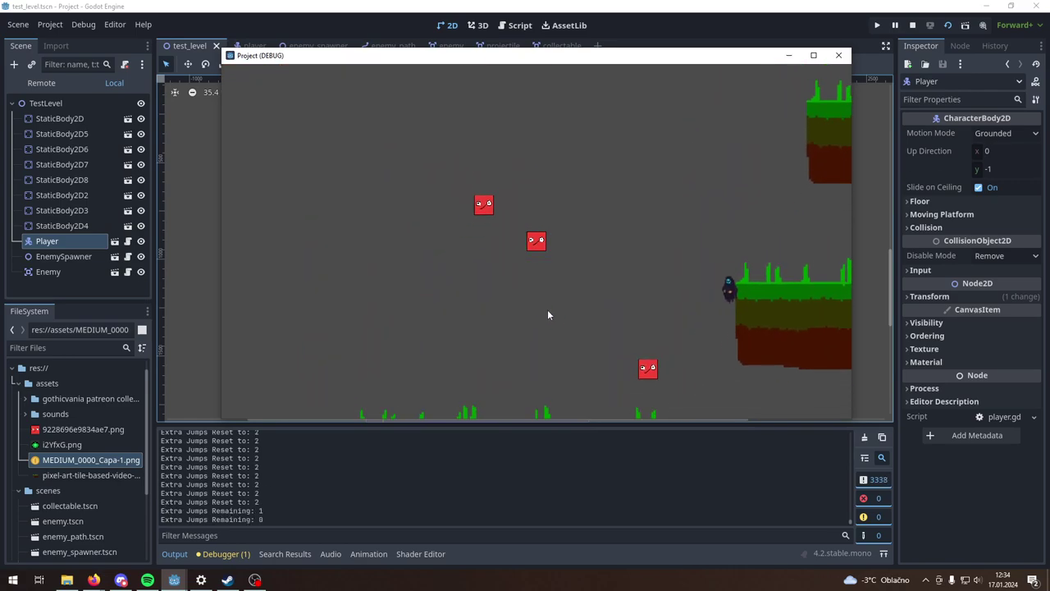
key("Right")
key("Left")
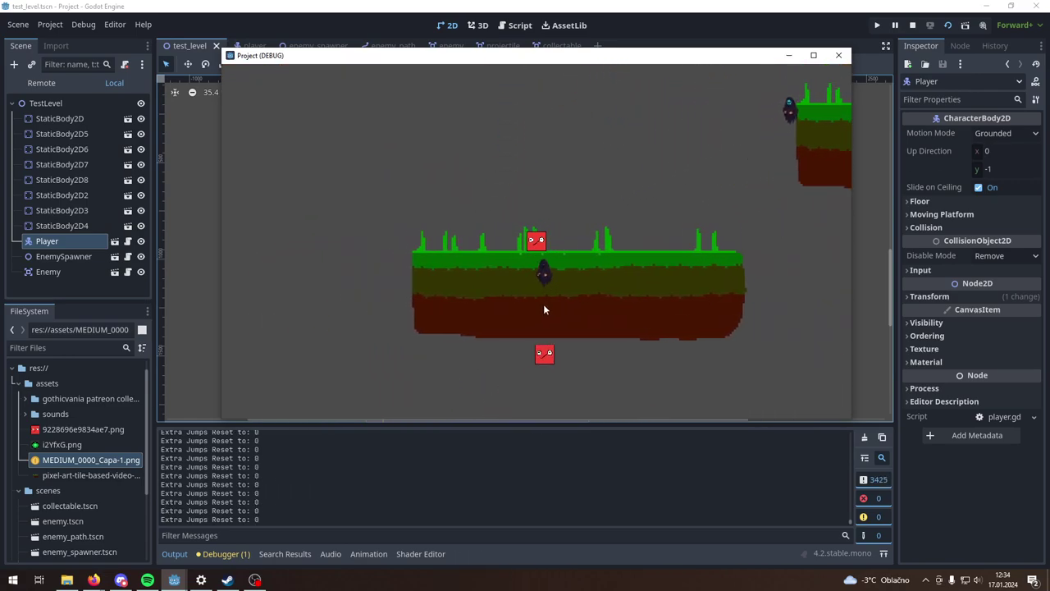
key("Right")
key("space")
key("Left")
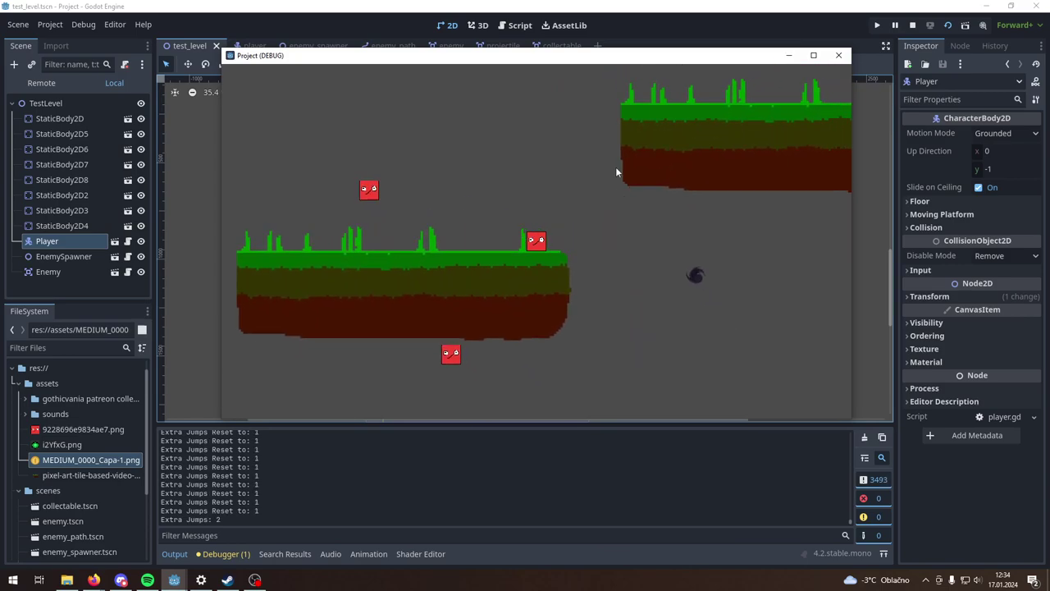
key("space")
key("space")
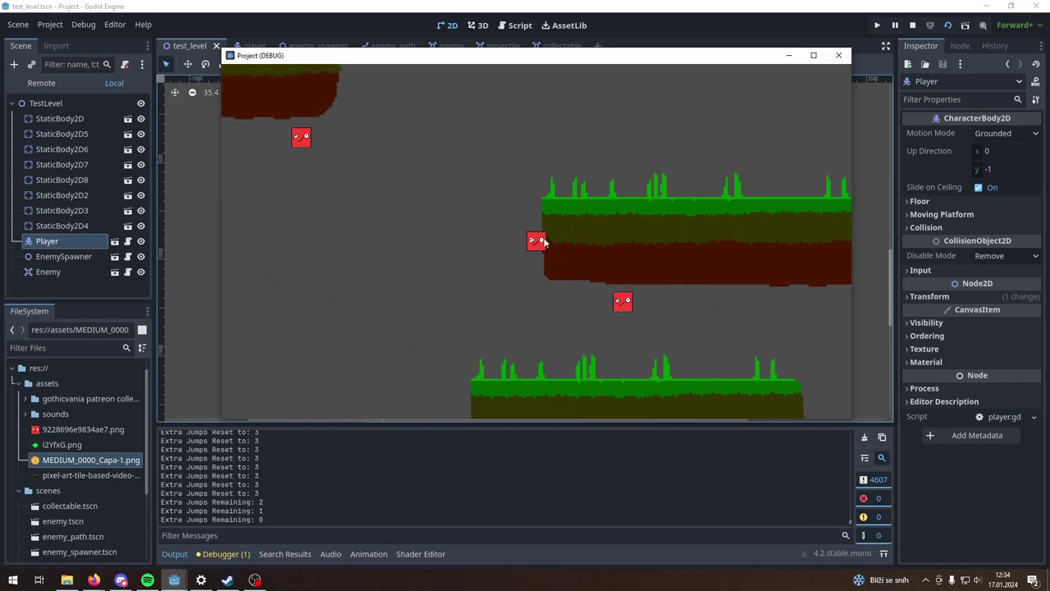
Step: Spend all extra jumps, land on a platform, and jump up to the upper platform
key("space")
key("space")
key("space")
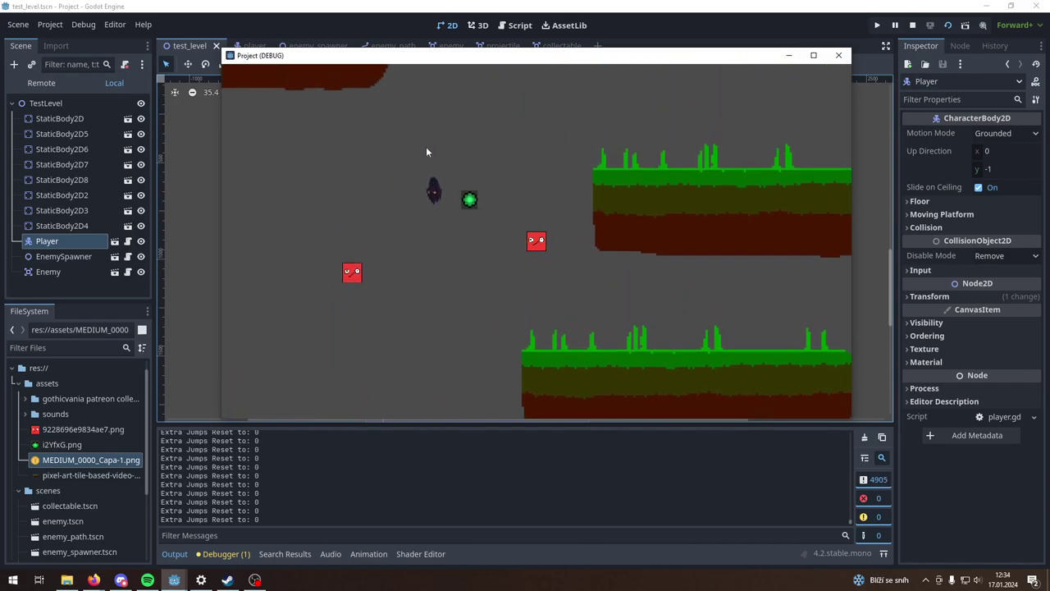
key("space")
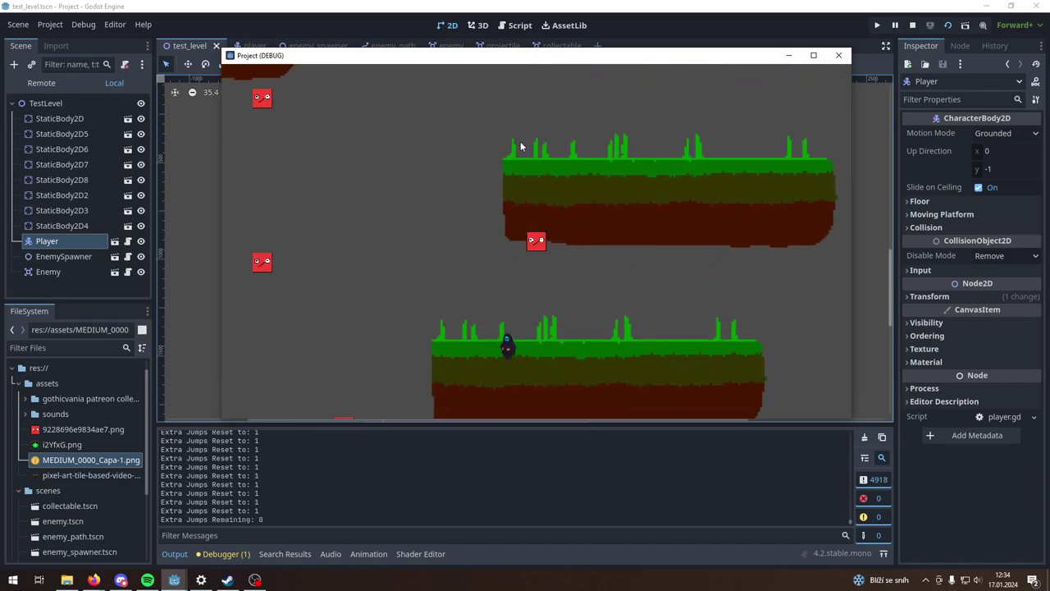
key("space")
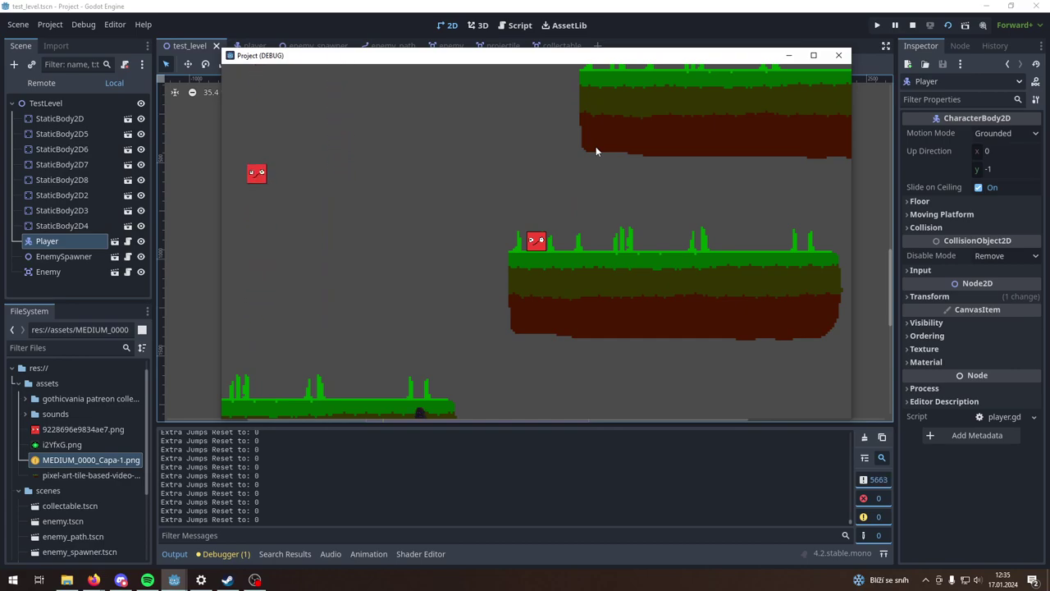
Step: Walk off the platform, then jump repeatedly from the ground while drifting left and right
key("Left")
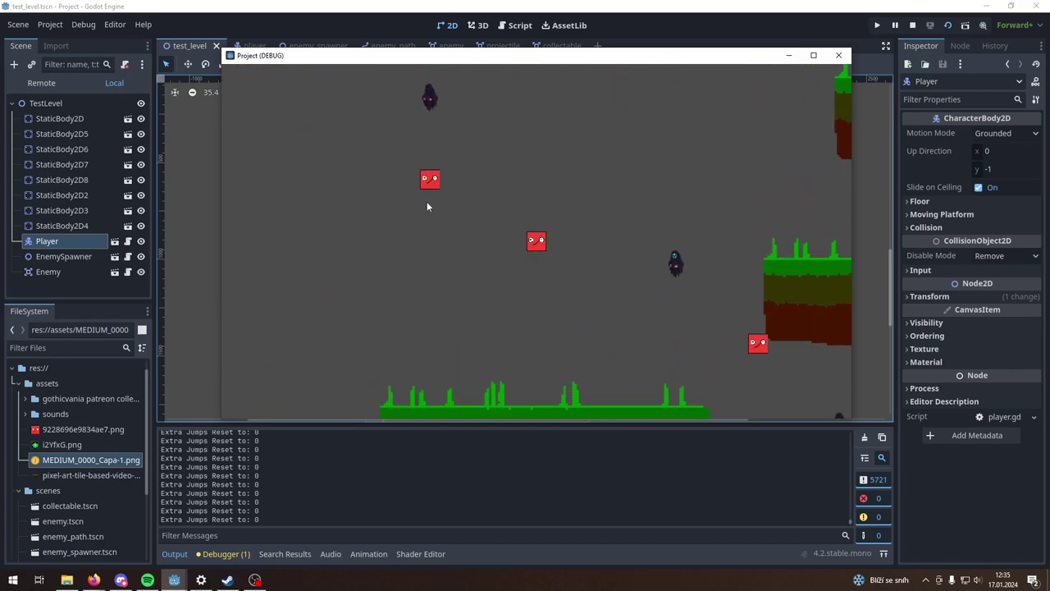
key("Right")
key("space")
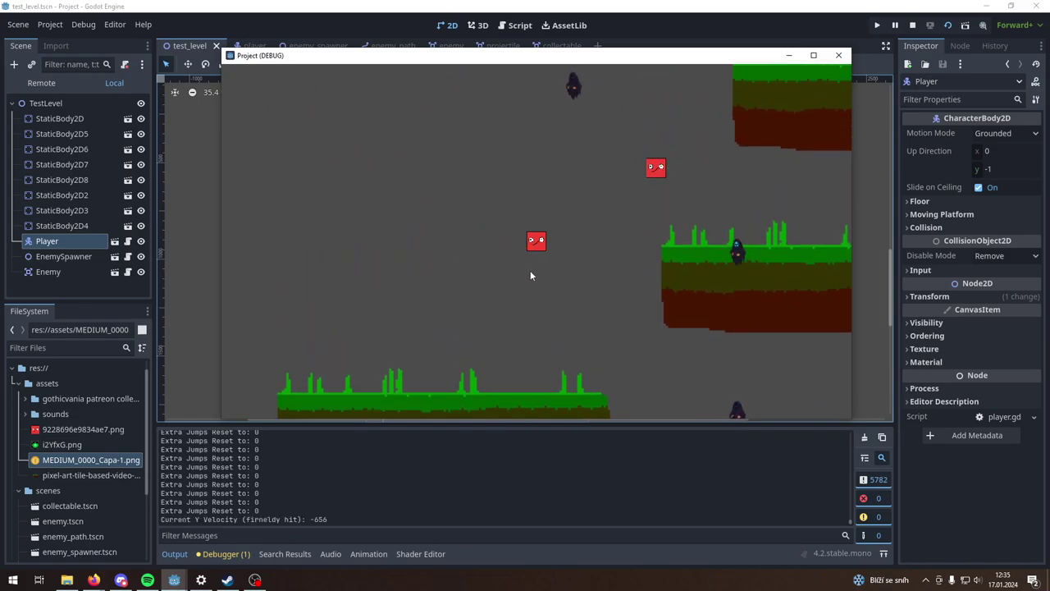
key("space")
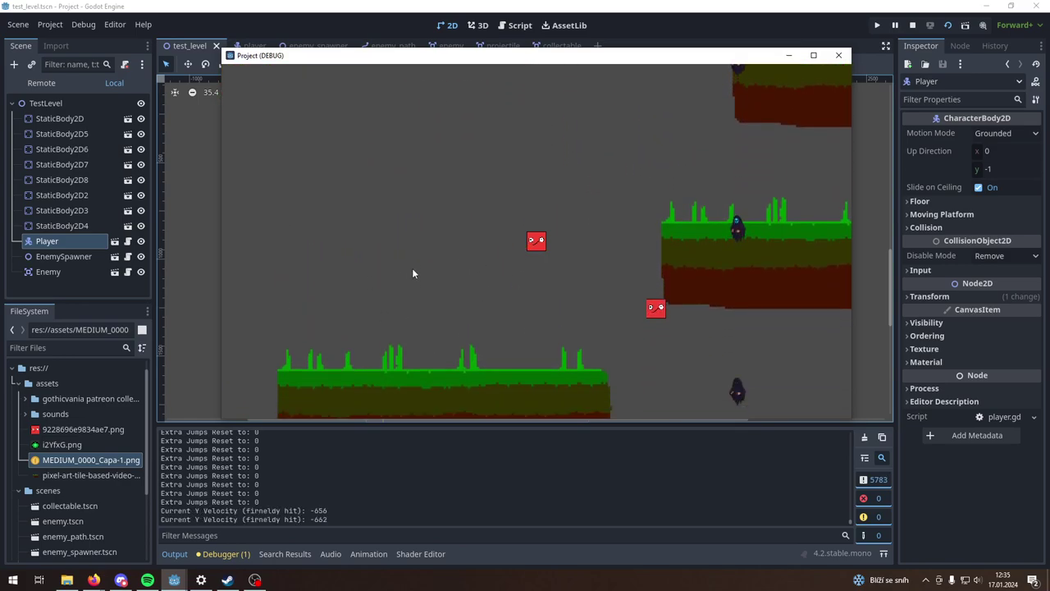
key("space")
key("Left")
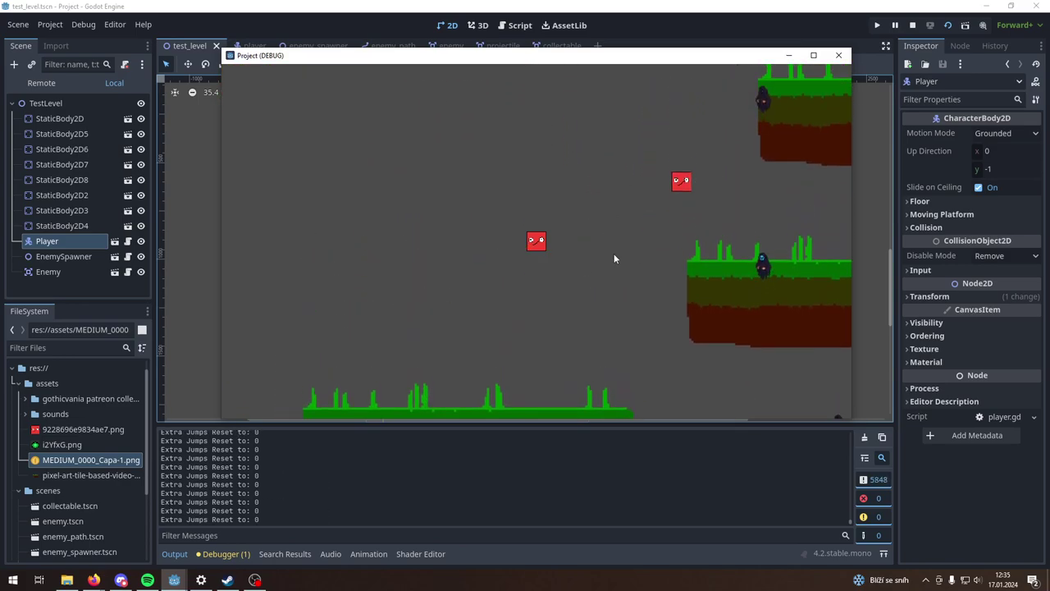
key("space")
key("space")
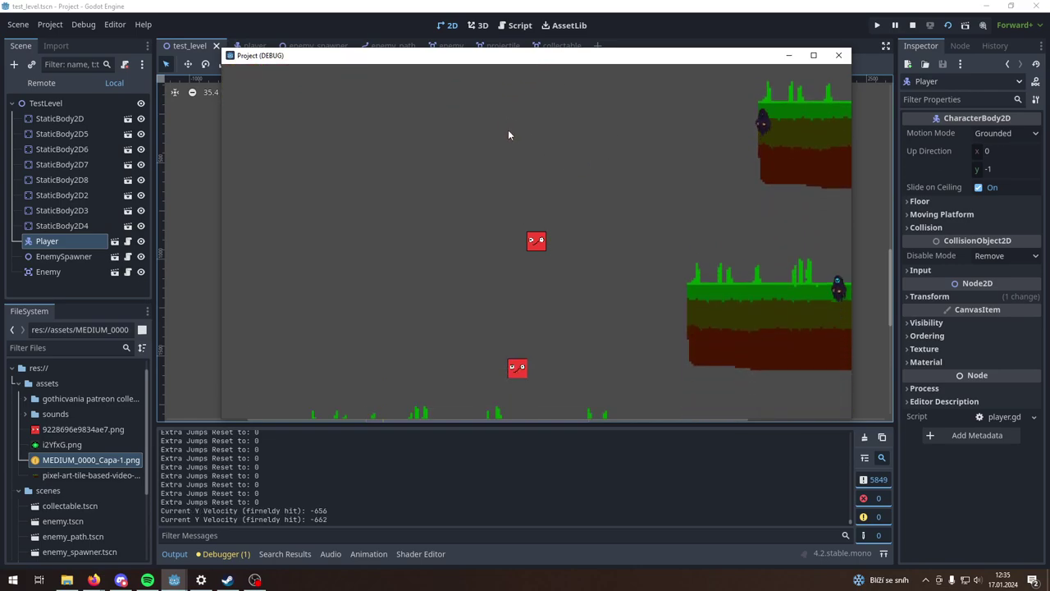
key("Left")
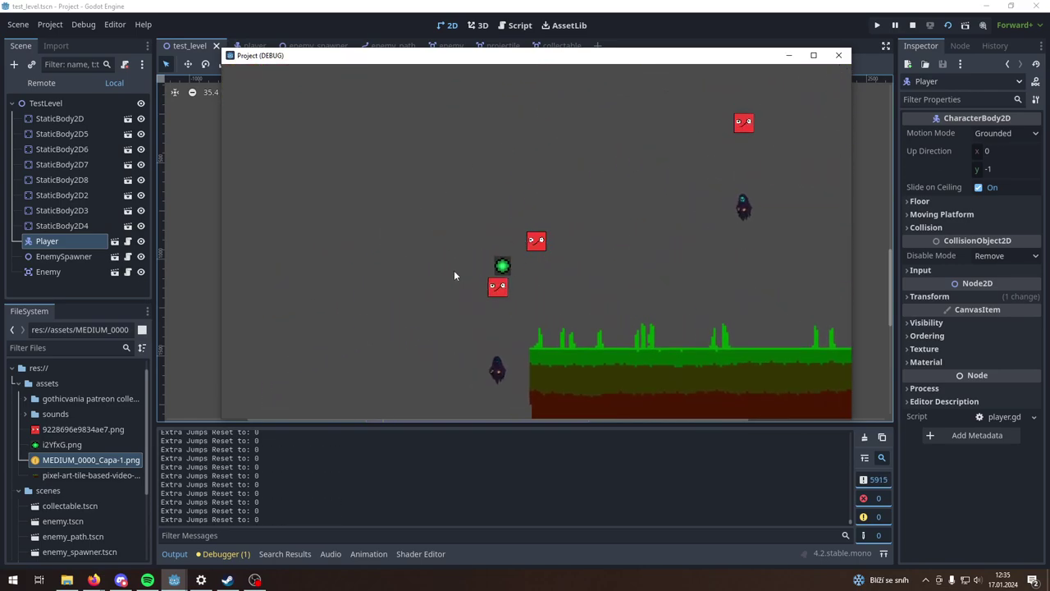
key("space")
key("space")
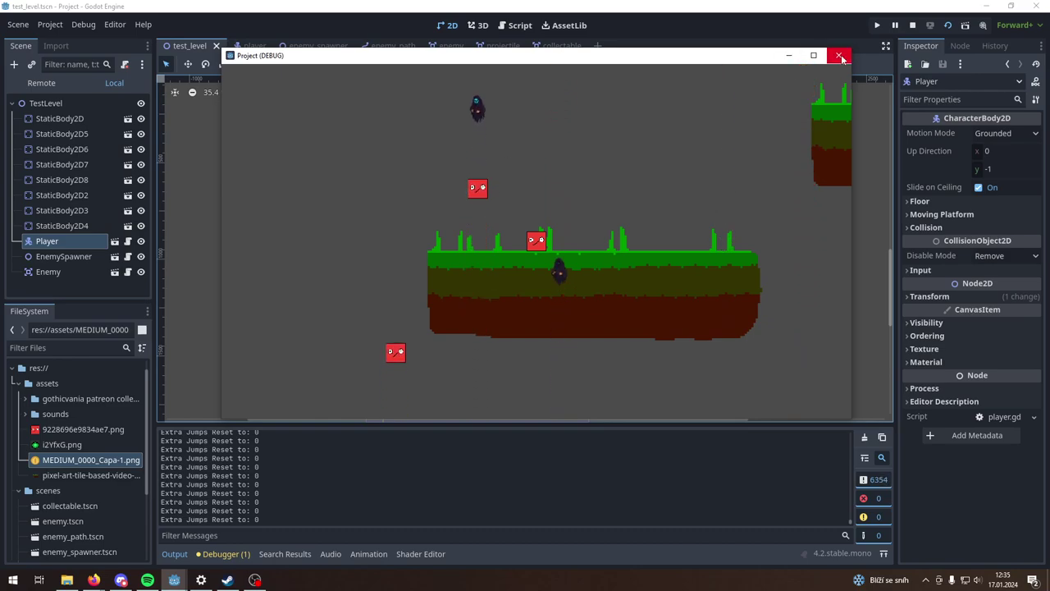
Step: Maximize the Project (DEBUG) game window and walk the player slightly right
left_click(815, 57)
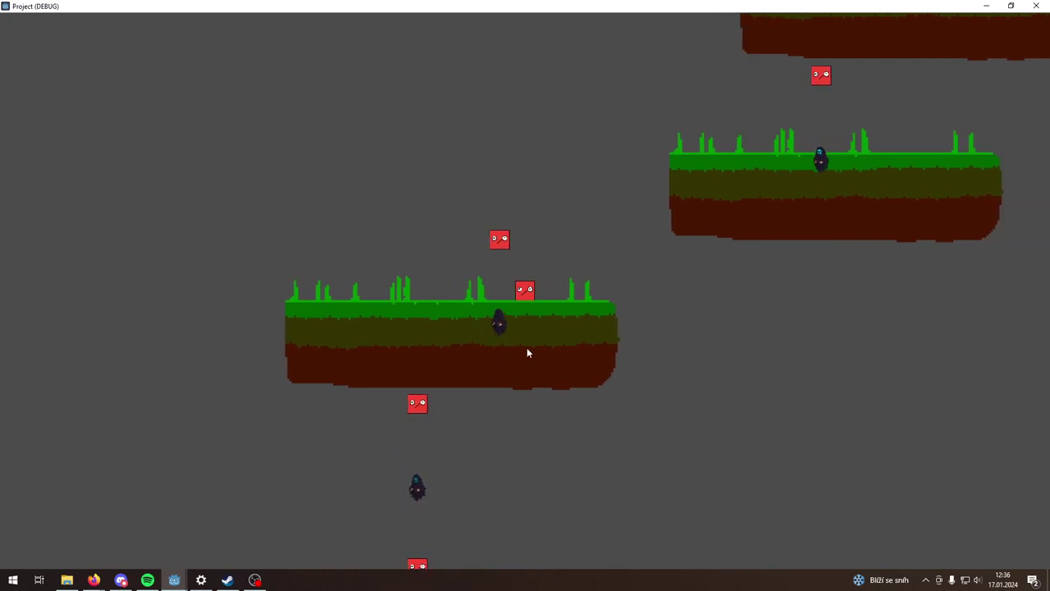
key("Right")
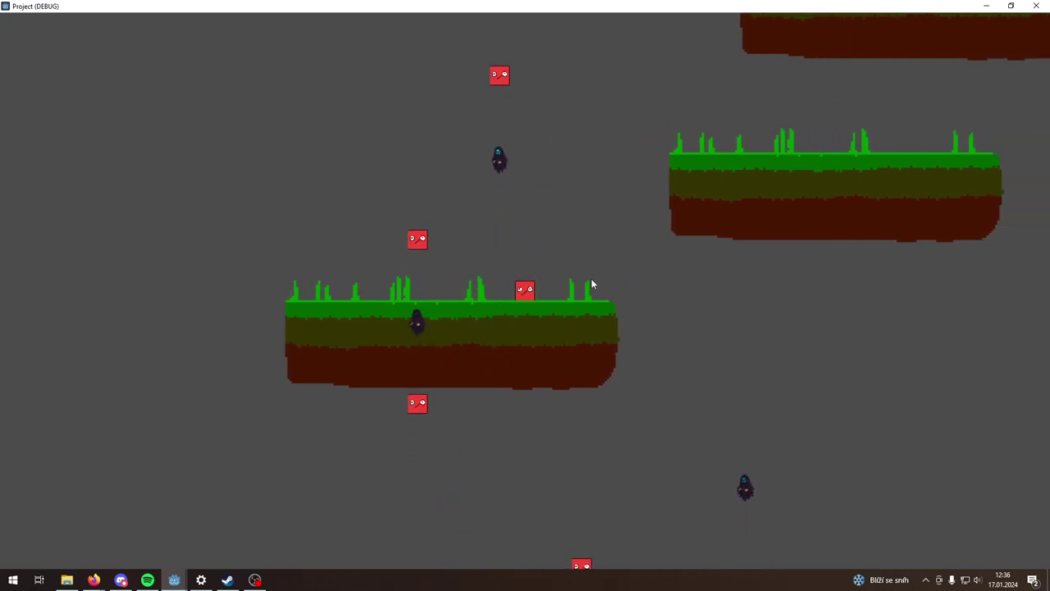